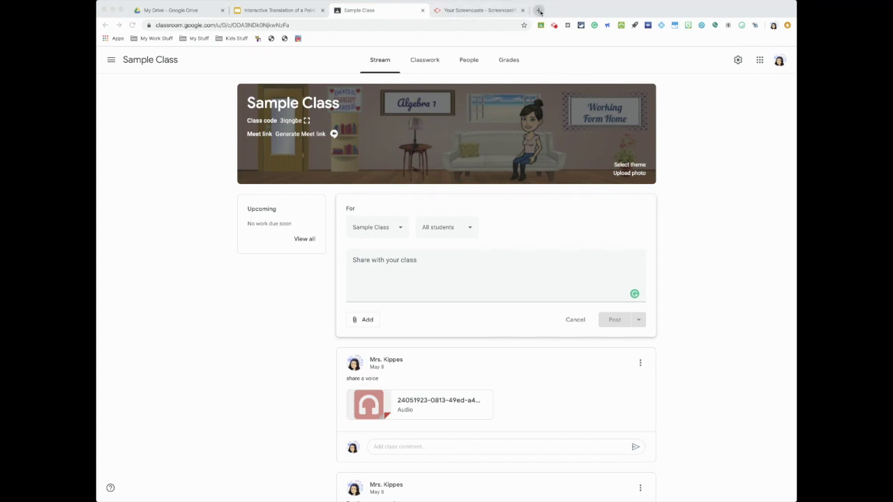
Step: Search Google for 'chrome' and open the Chrome Web Store
click(540, 11)
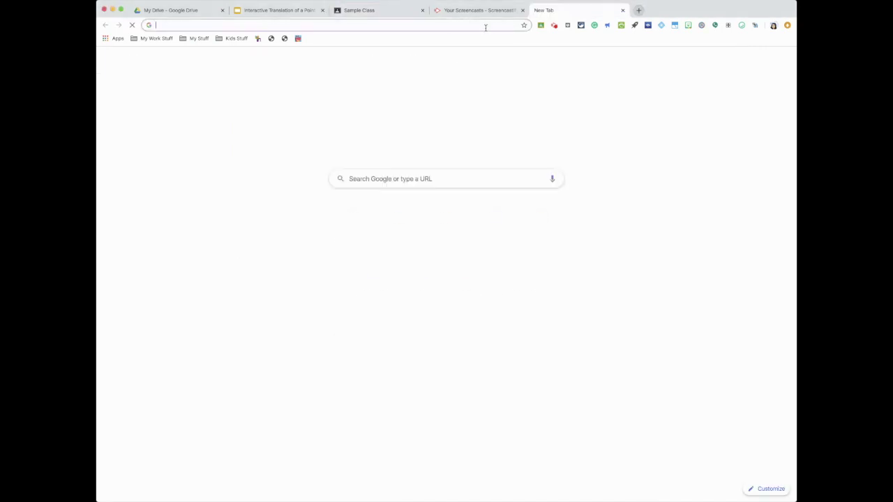
text(chrome)
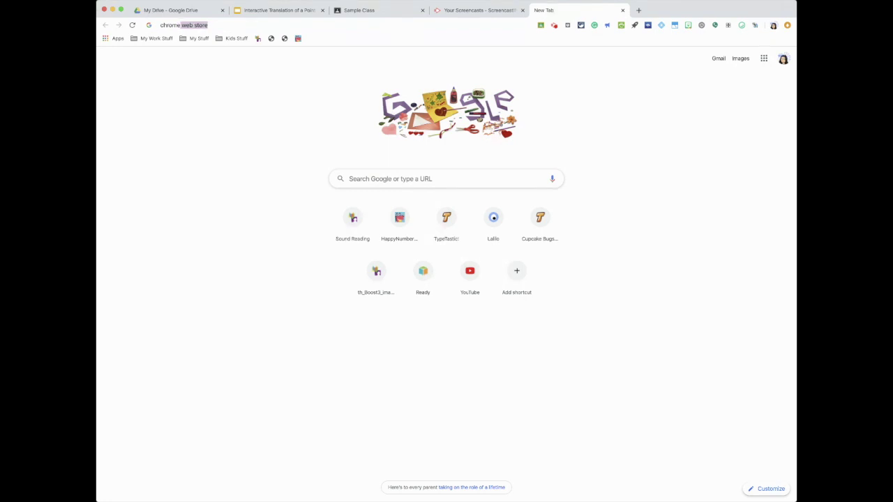
key(Return)
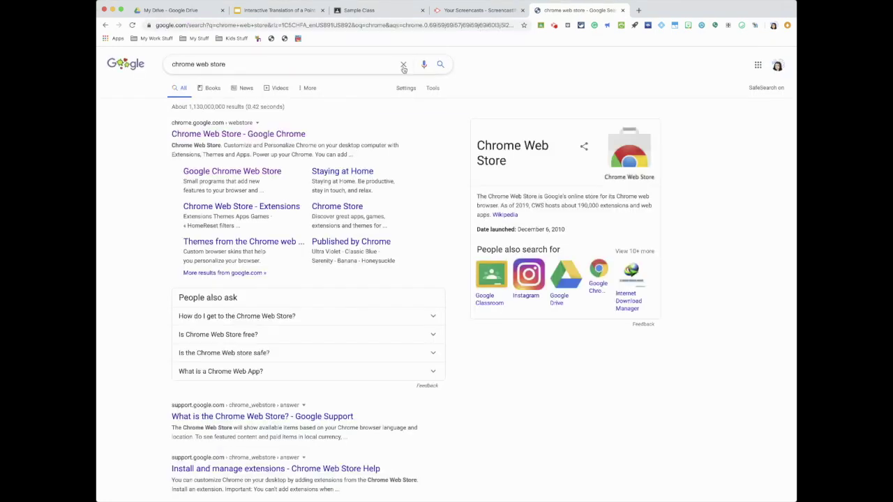
click(293, 136)
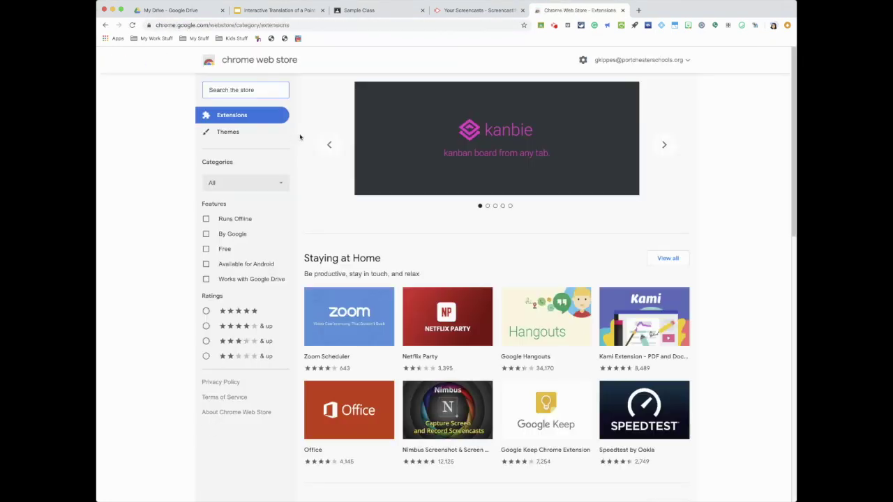
Step: Search the store for 'audio recorder' and add the Audio Voice Recorder extension to Chrome
click(249, 89)
text(audio)
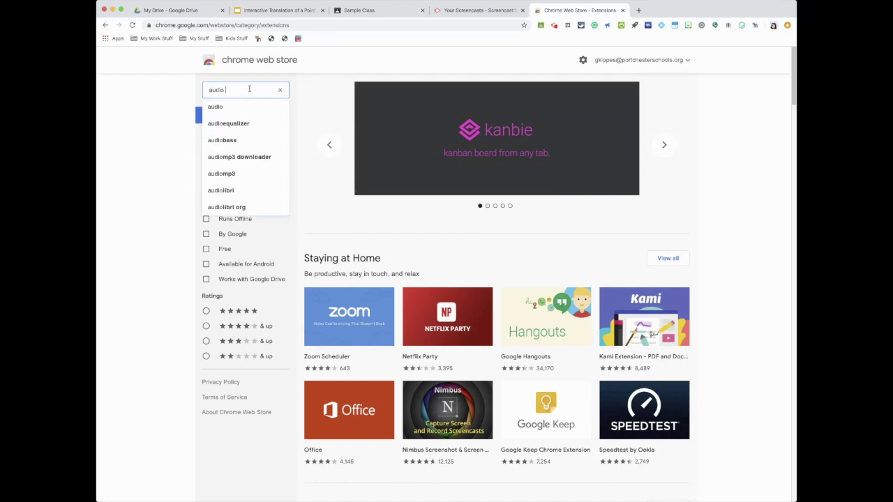
text( recorder)
key(Return)
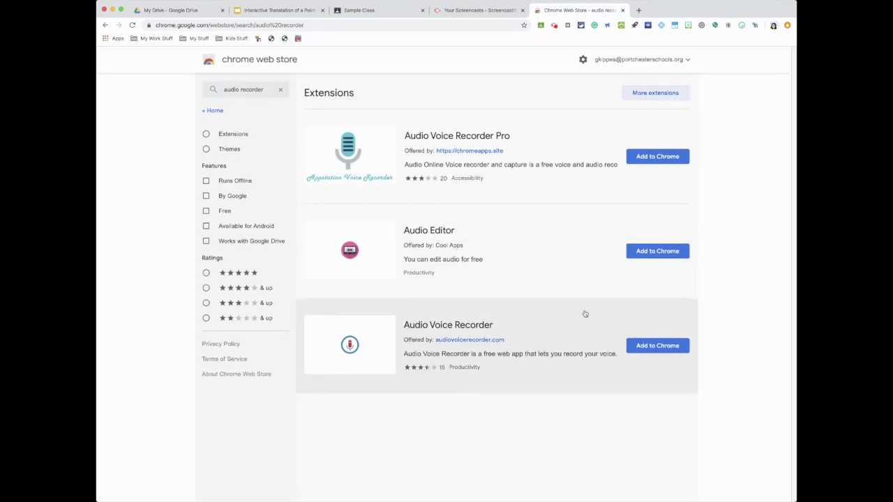
click(648, 92)
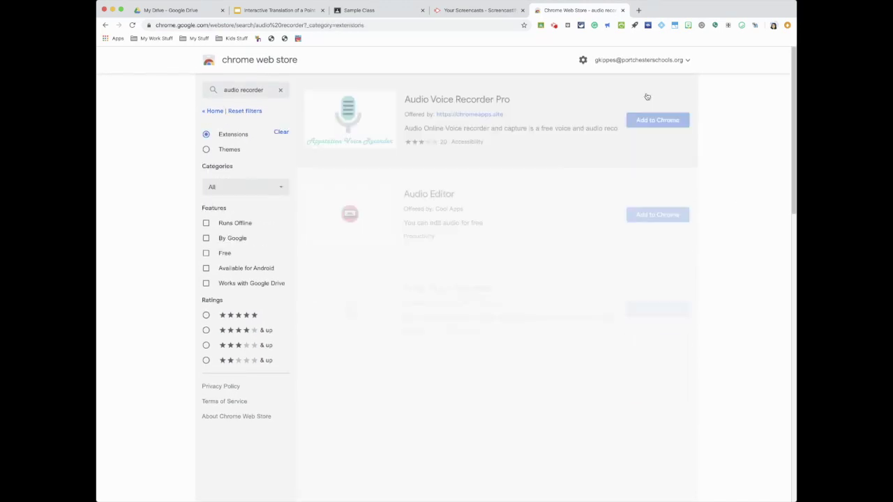
scroll(698, 176, down, 6)
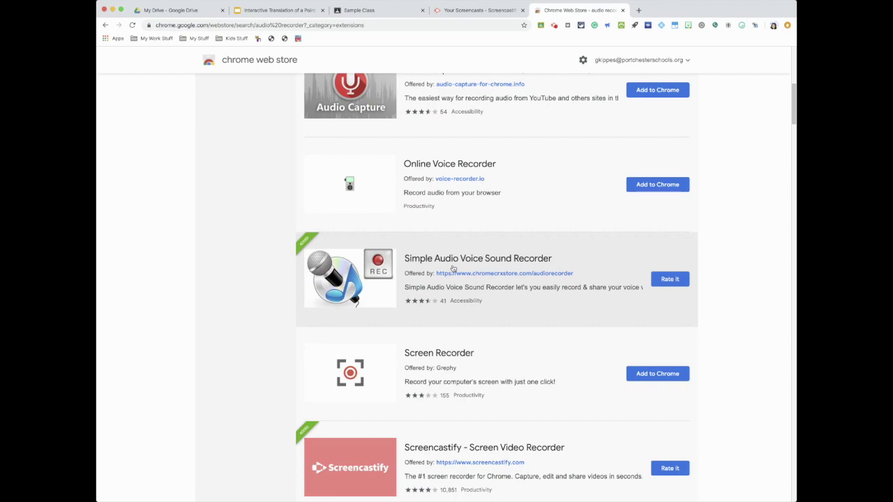
scroll(453, 269, up, 6)
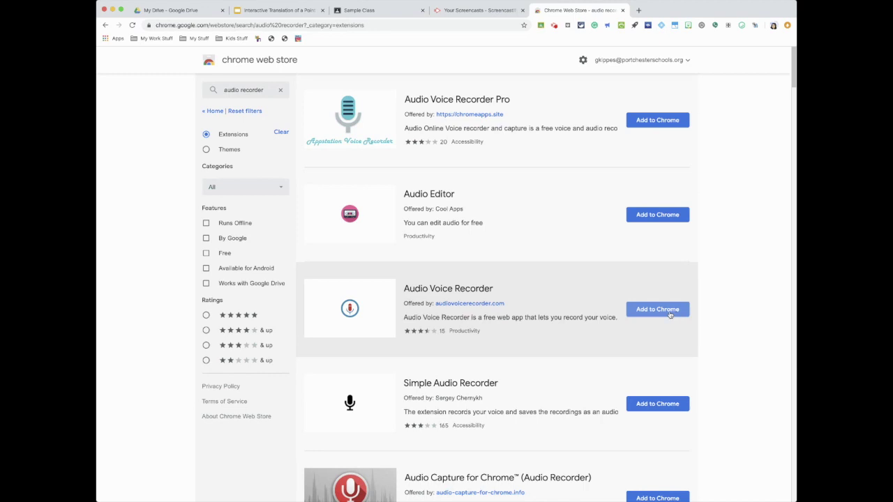
click(668, 312)
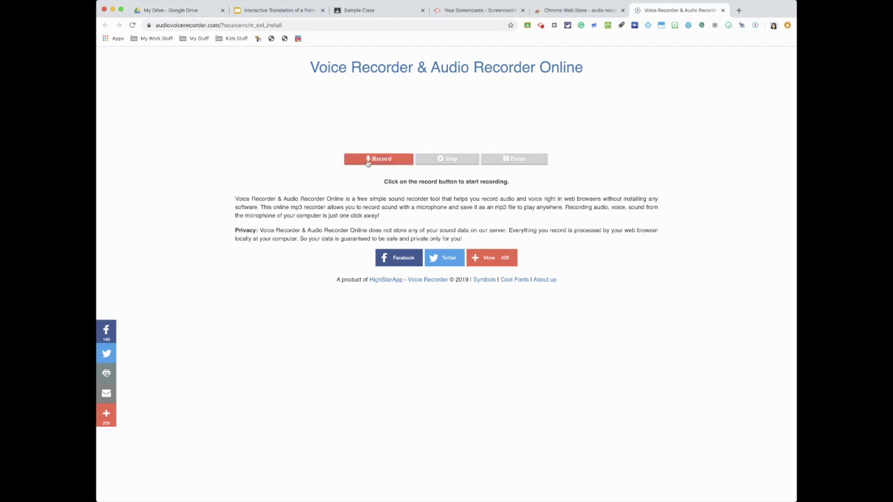
Step: Record a 10-second voice clip and play it back
click(367, 159)
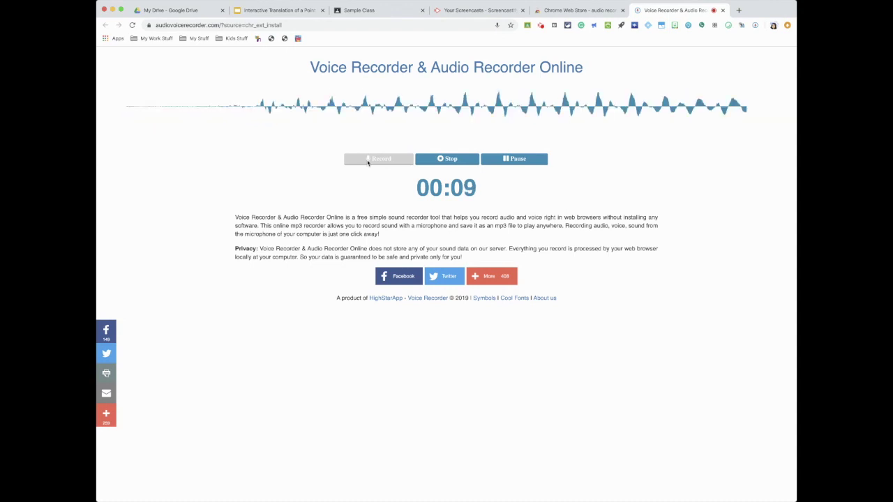
click(439, 160)
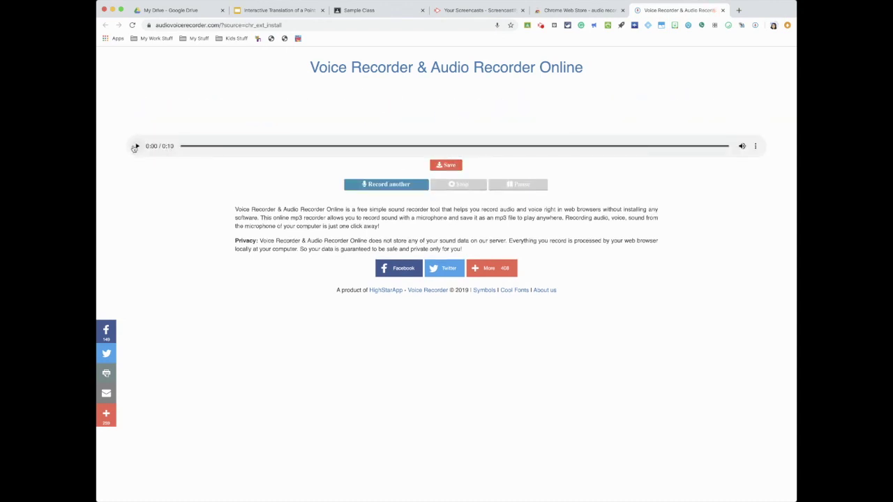
click(136, 147)
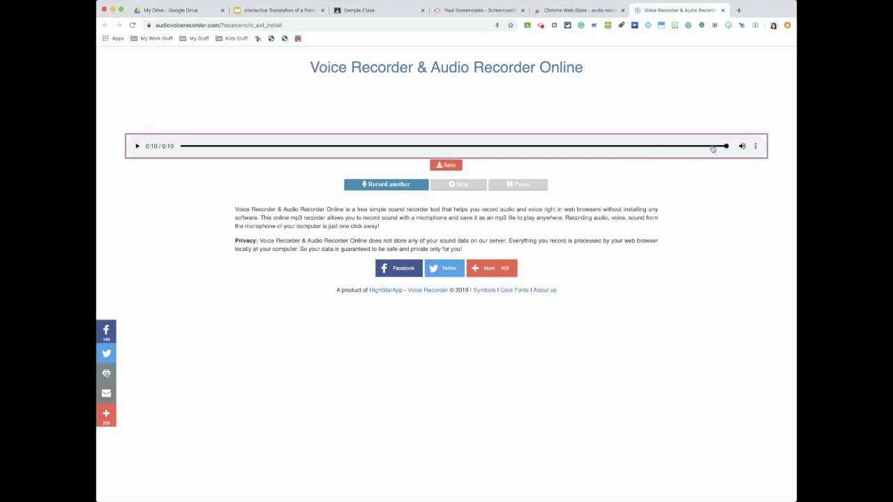
Step: Download the recorded clip as an mp3 and return to the Sample Class stream
mouse_move(731, 150)
click(756, 148)
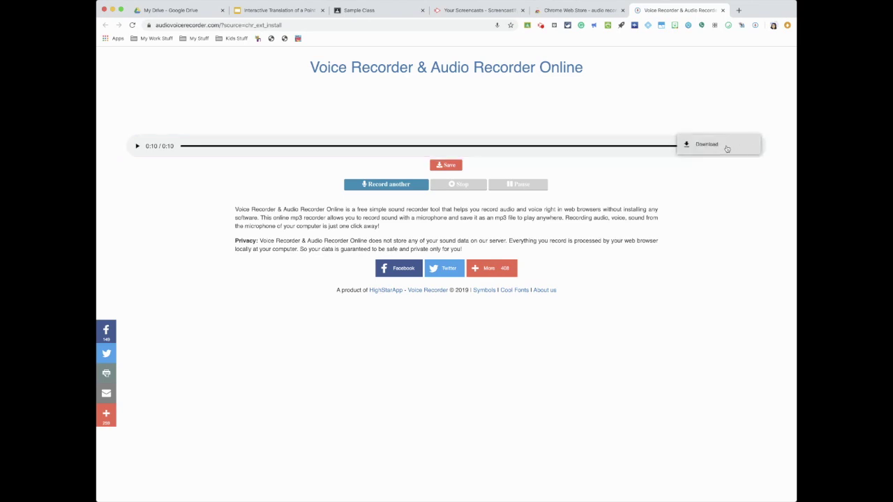
click(725, 147)
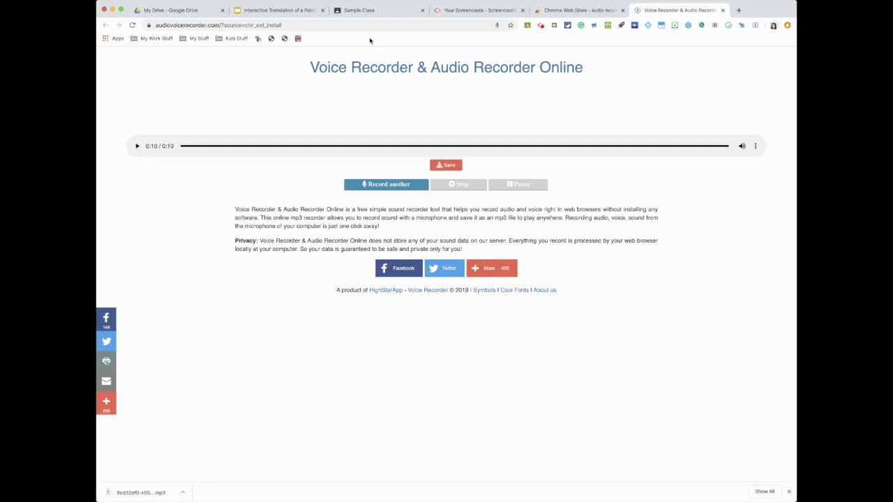
click(364, 11)
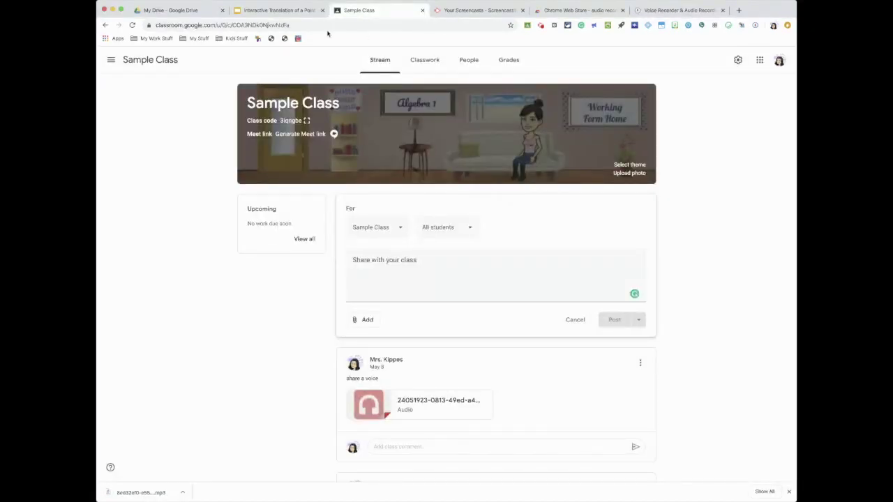
Step: Post the announcement 'Listen to the recording on what will be doing' with the downloaded mp3 attached
click(377, 265)
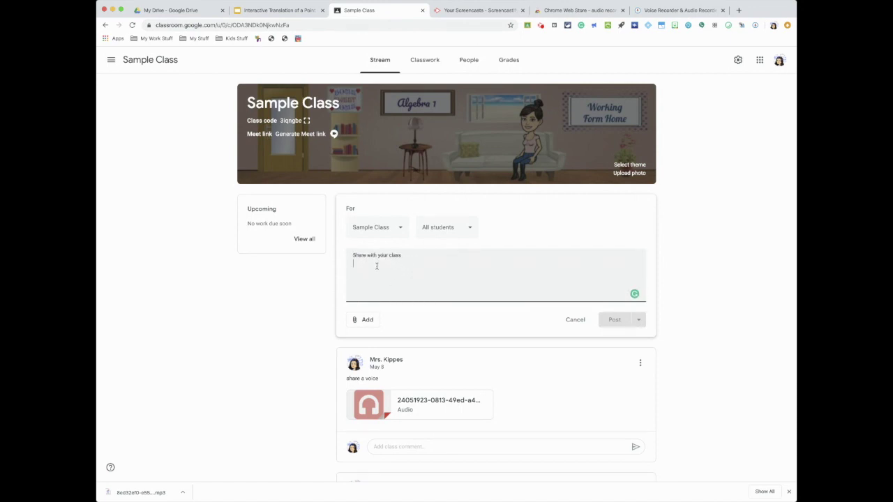
text(Liste)
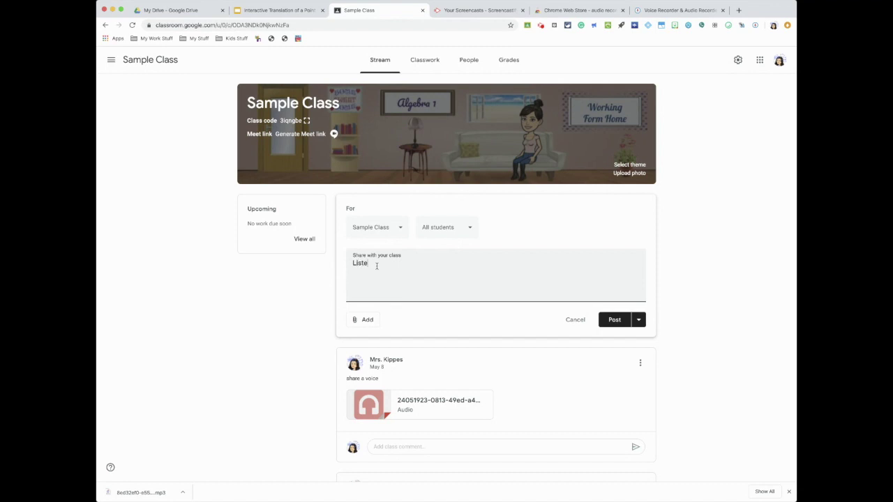
text(n to the recording on what will be doing.)
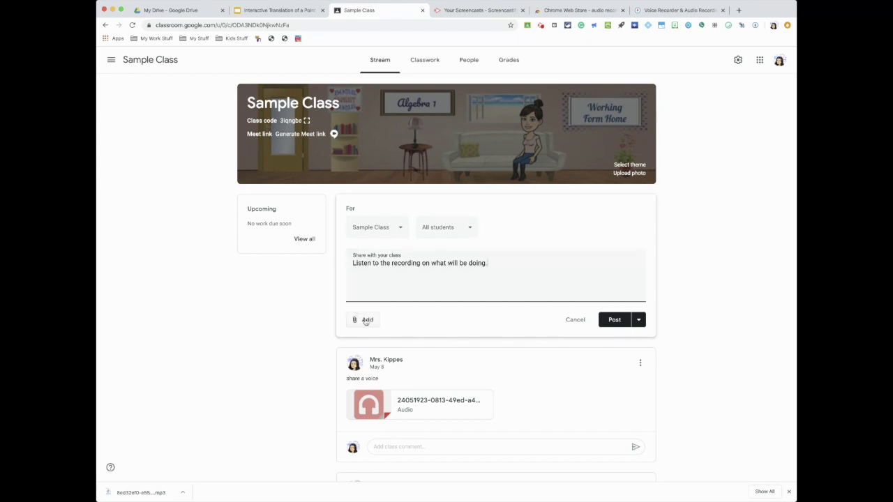
click(364, 320)
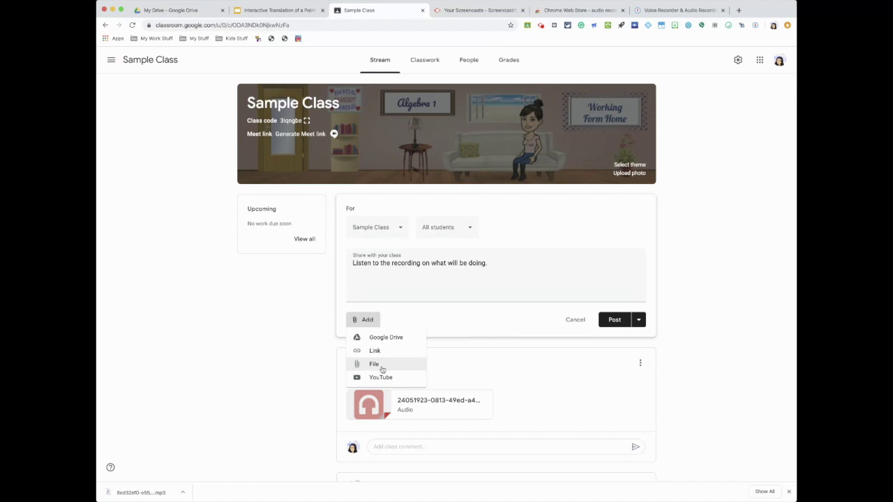
click(381, 366)
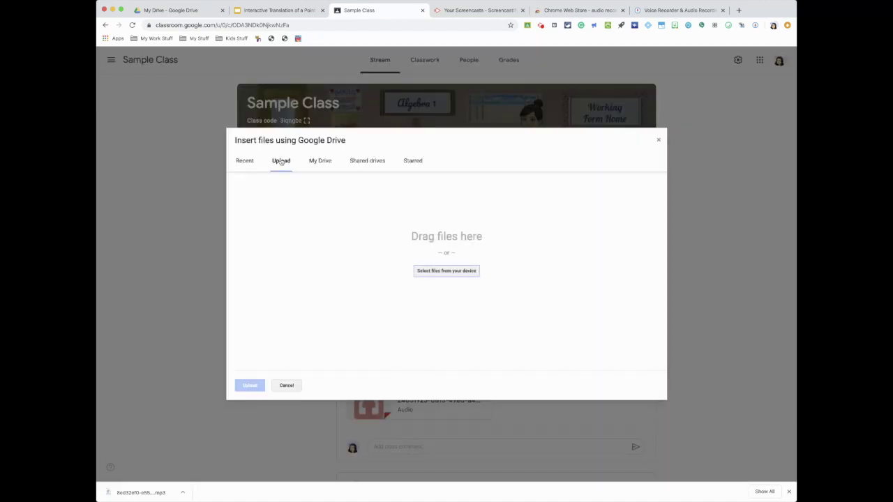
drag(160, 492, 439, 274)
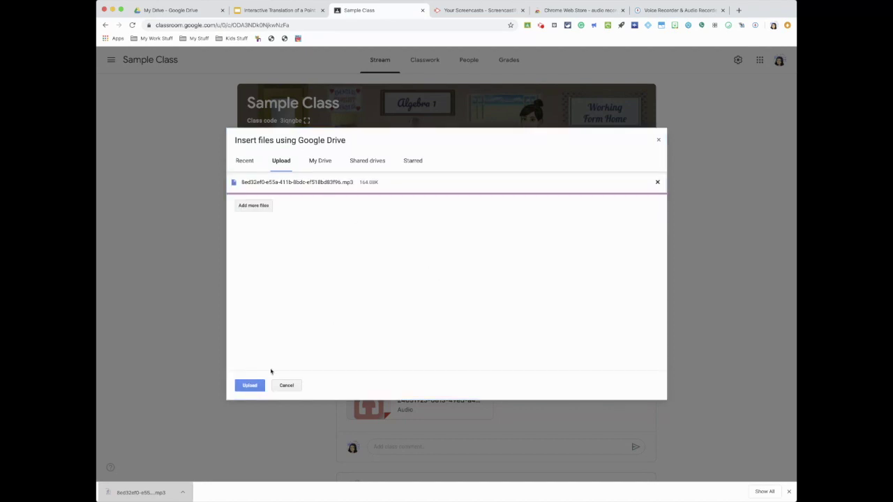
click(252, 387)
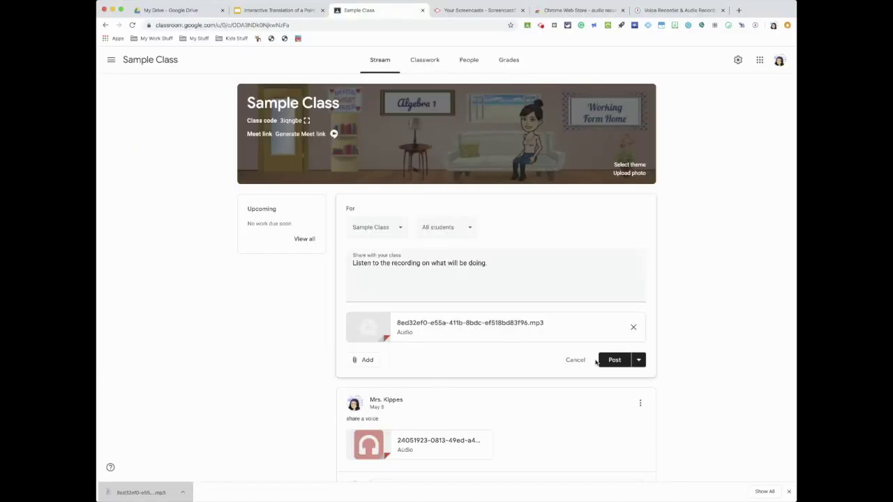
click(614, 361)
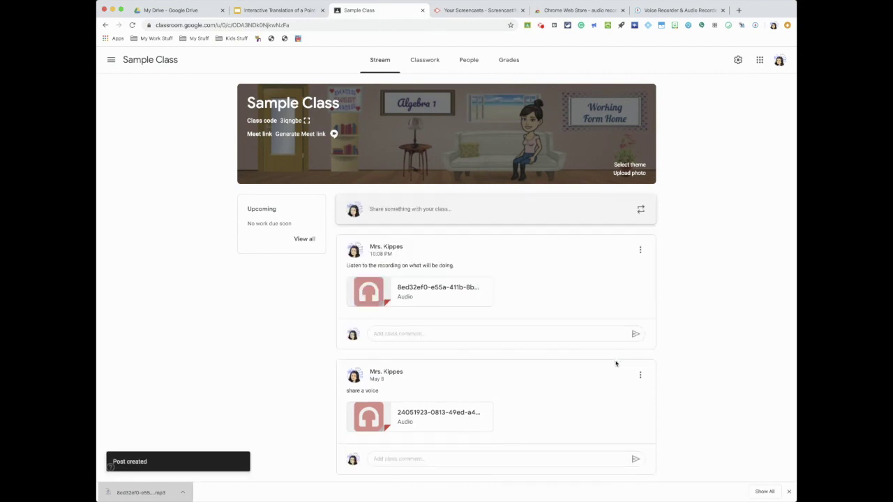
Step: Play and pause the posted audio attachment, then go to the Interactive Translation of a Point slides
click(375, 291)
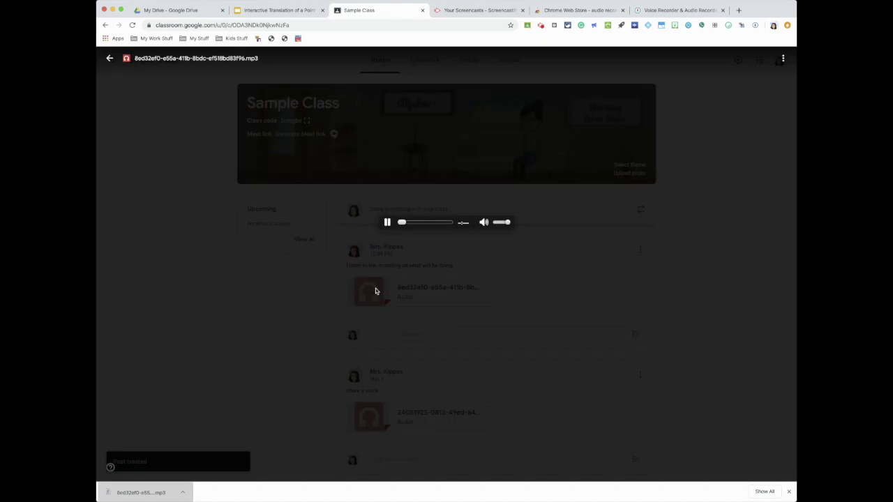
click(387, 224)
click(542, 269)
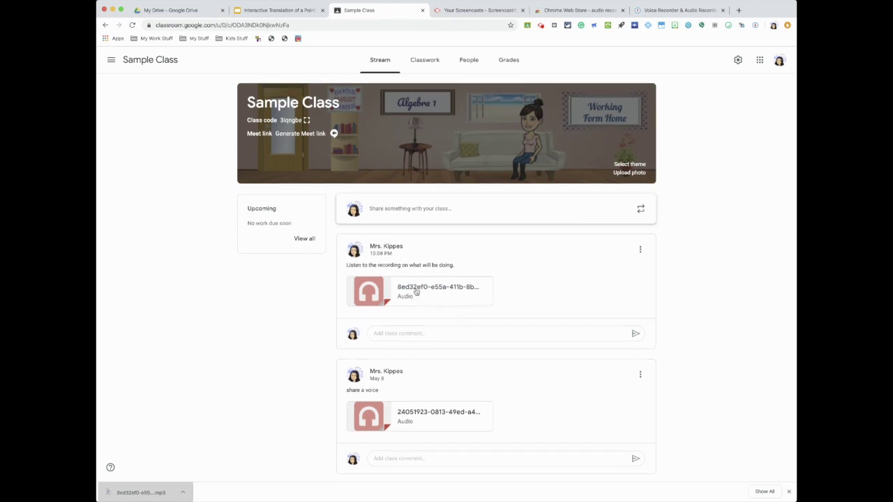
scroll(417, 291, down, 1)
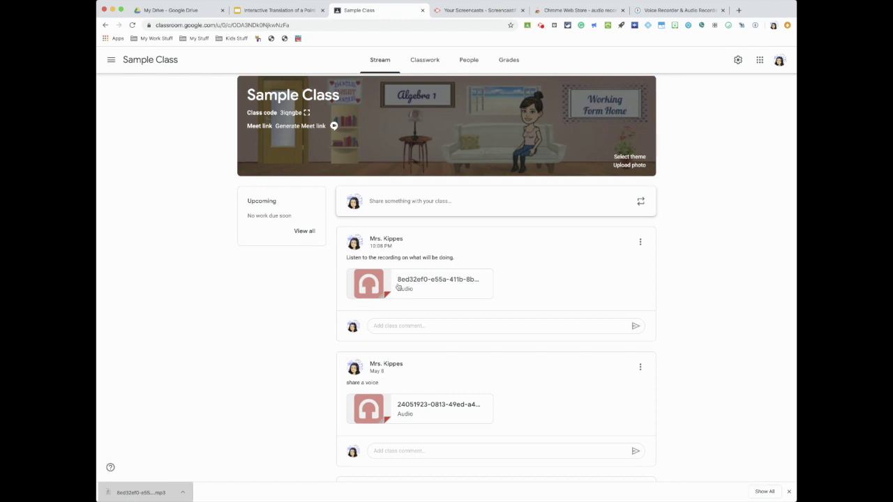
click(266, 12)
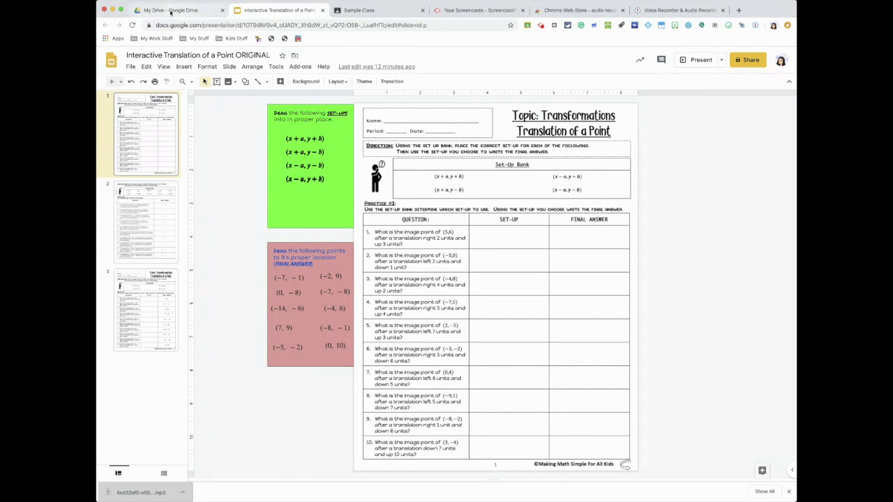
click(171, 11)
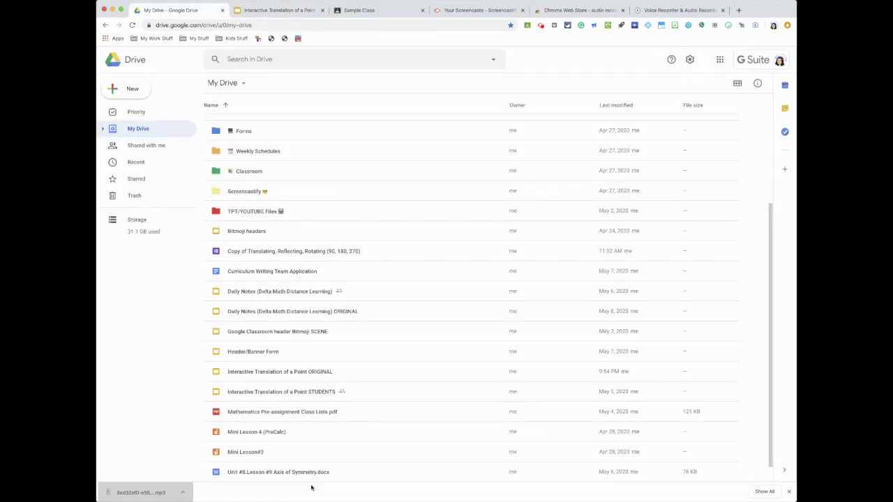
Step: Upload the downloaded mp3 into My Drive and return to the worksheet slides
drag(311, 487, 744, 311)
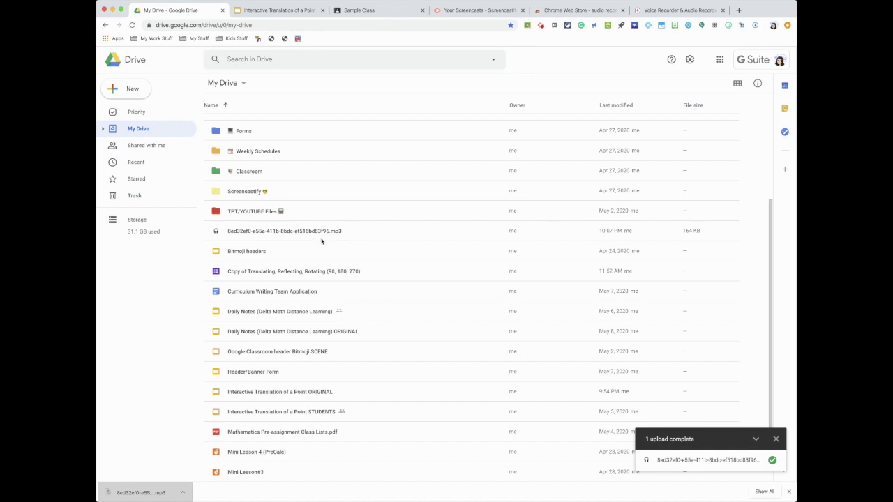
click(287, 12)
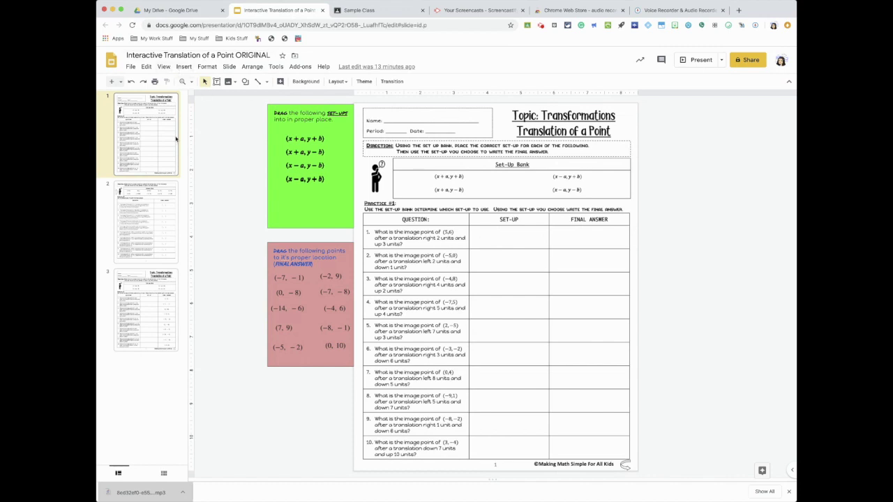
Step: Insert the uploaded mp3 from My Drive onto slide 1 as audio and play it
click(184, 67)
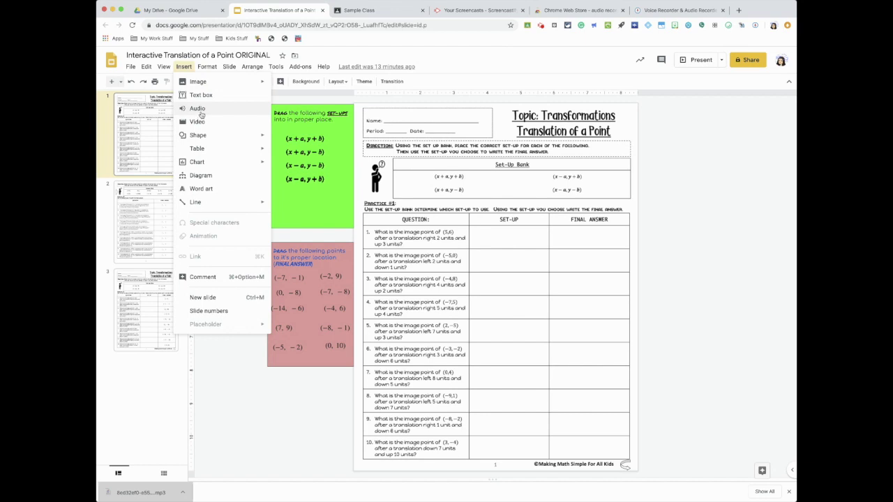
click(199, 110)
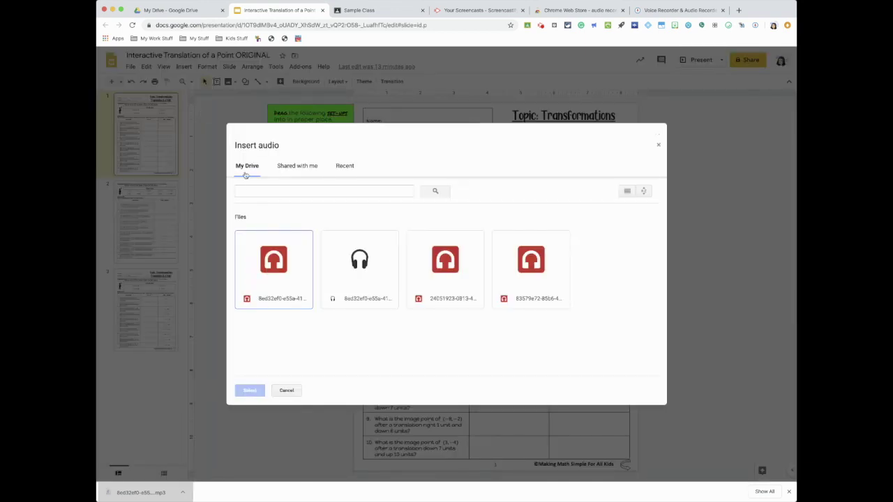
click(284, 262)
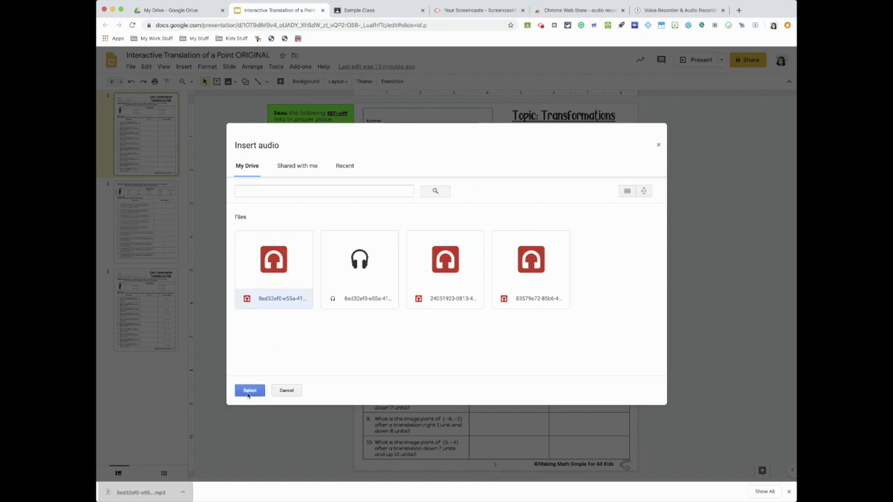
click(249, 392)
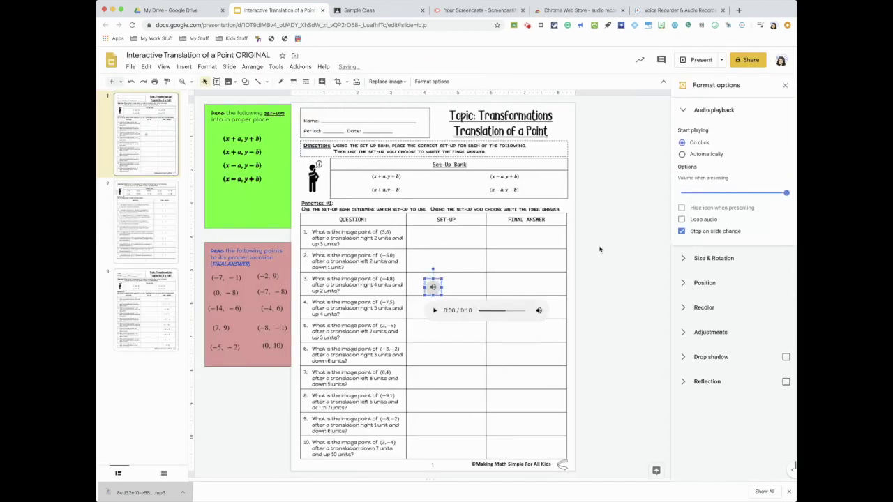
click(435, 311)
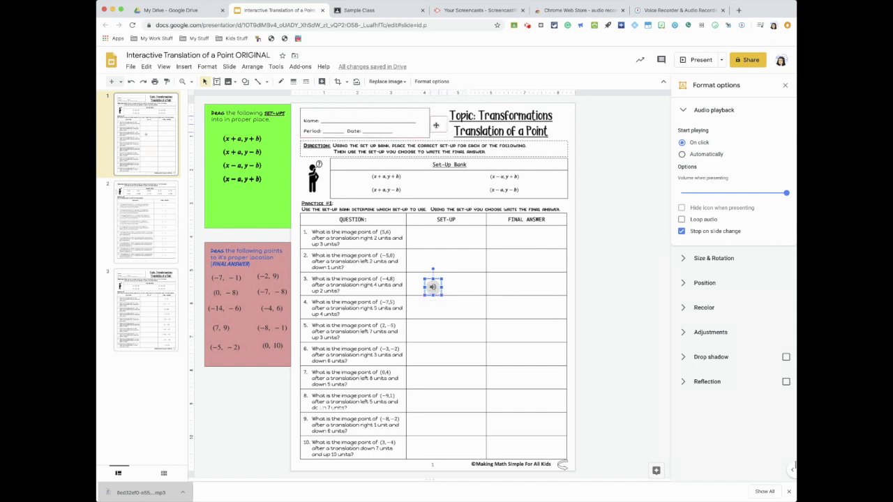
drag(435, 125, 436, 124)
Step: Place the audio icon beside the title, leaving its playback set to On click
key(Escape)
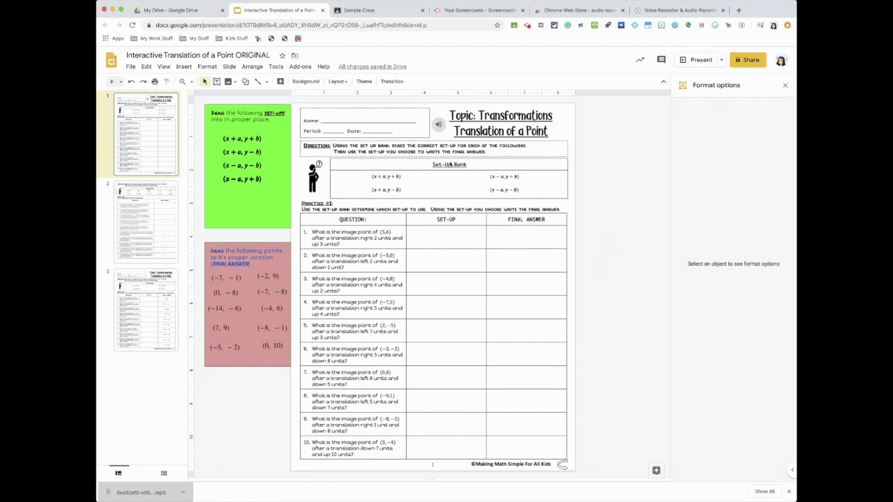
mouse_move(443, 124)
click(442, 125)
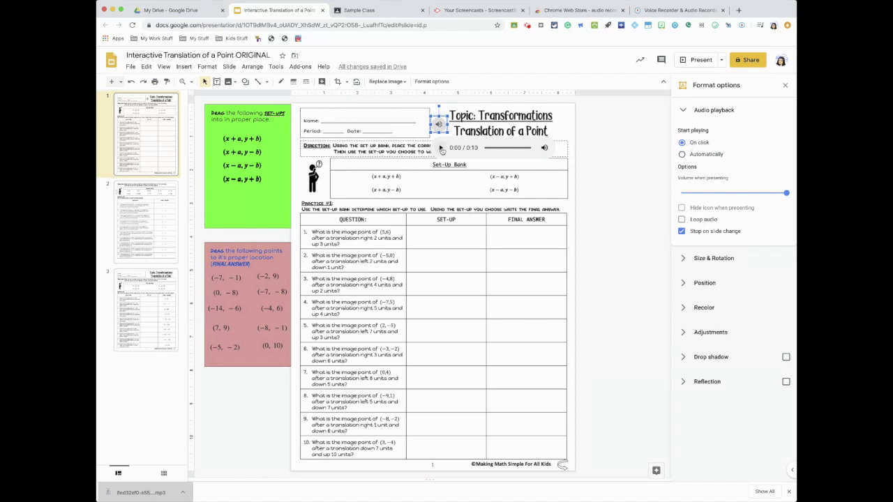
click(707, 155)
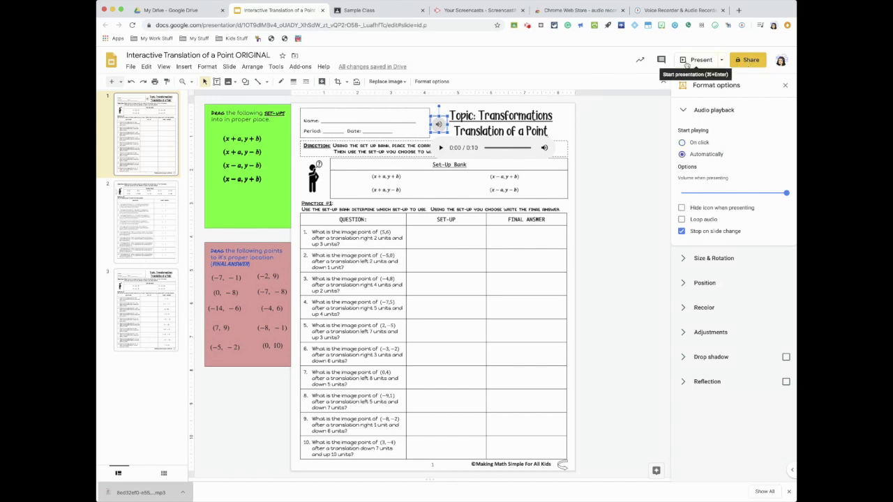
click(682, 143)
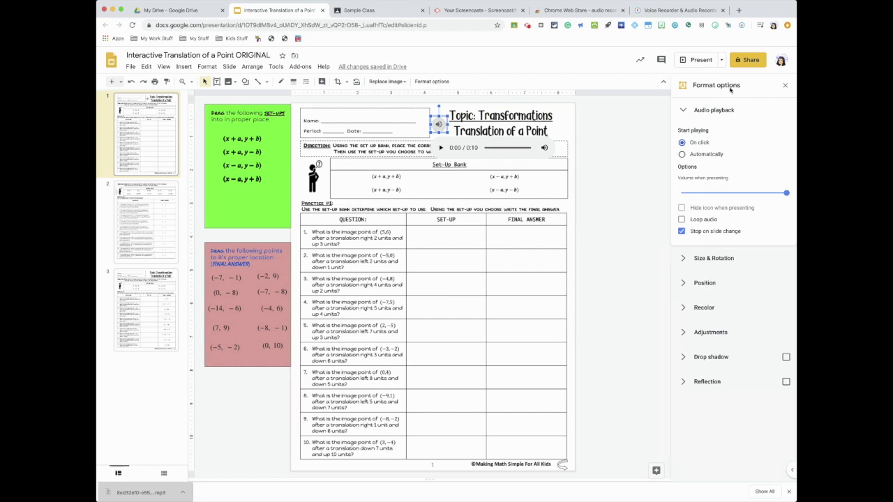
click(610, 181)
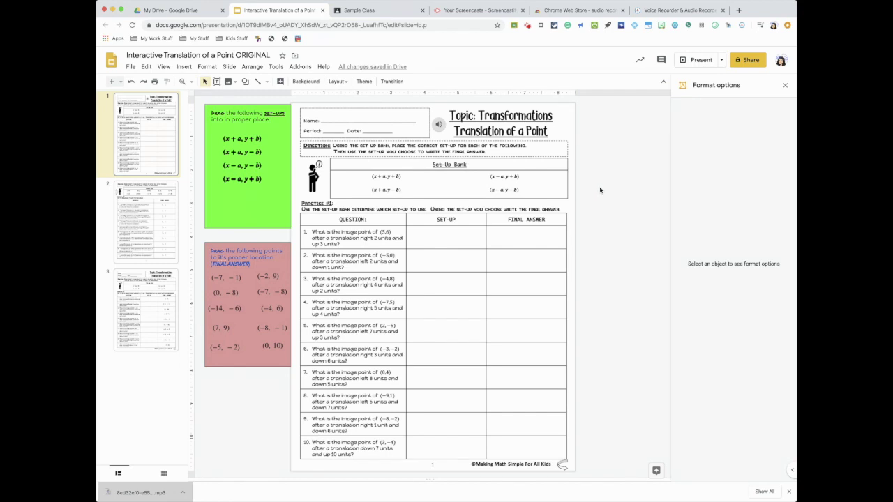
click(738, 11)
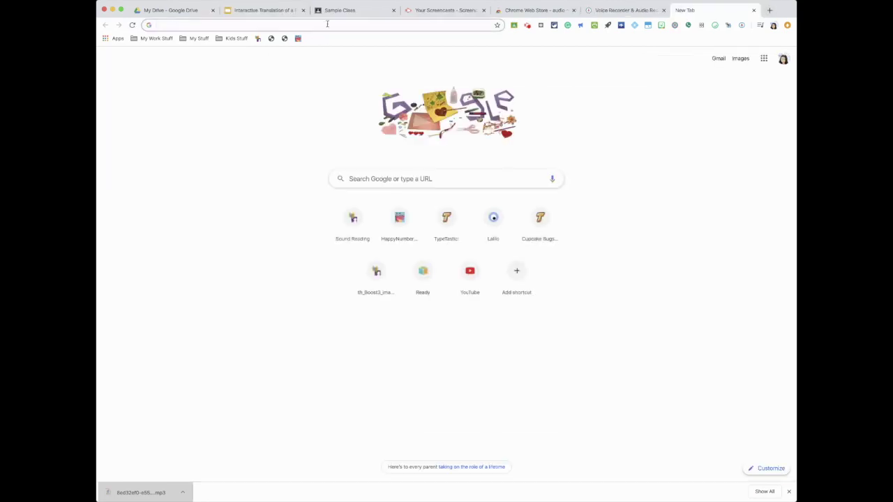
Step: Search for 'vocaroo' from the new tab page
click(429, 177)
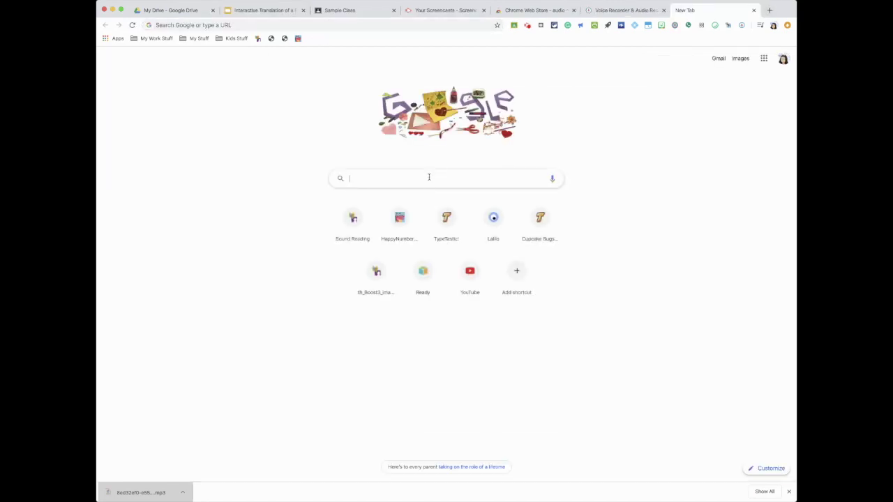
text(vocaroo.com)
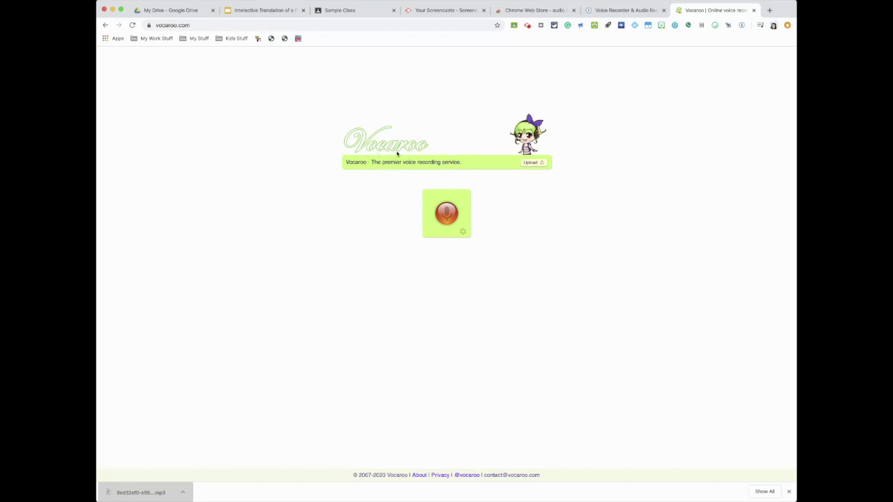
Step: Record a short Vocaroo message, save it for a share link, and download it as an mp3
click(446, 221)
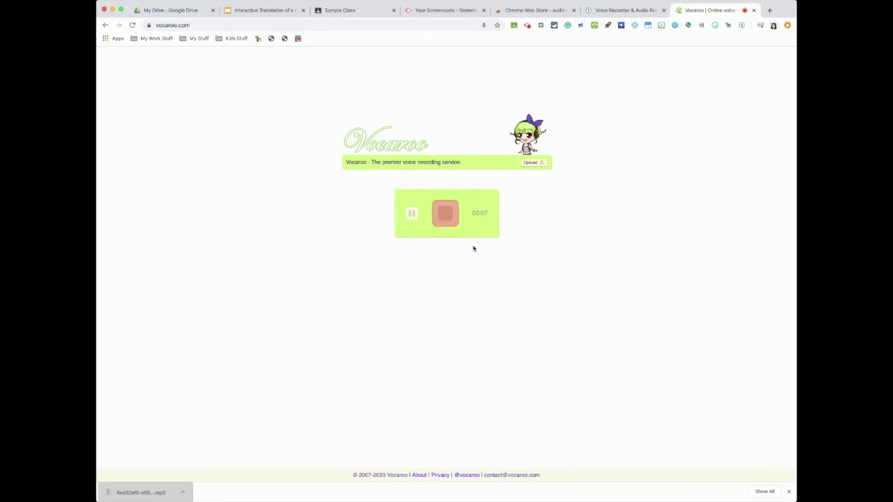
click(445, 213)
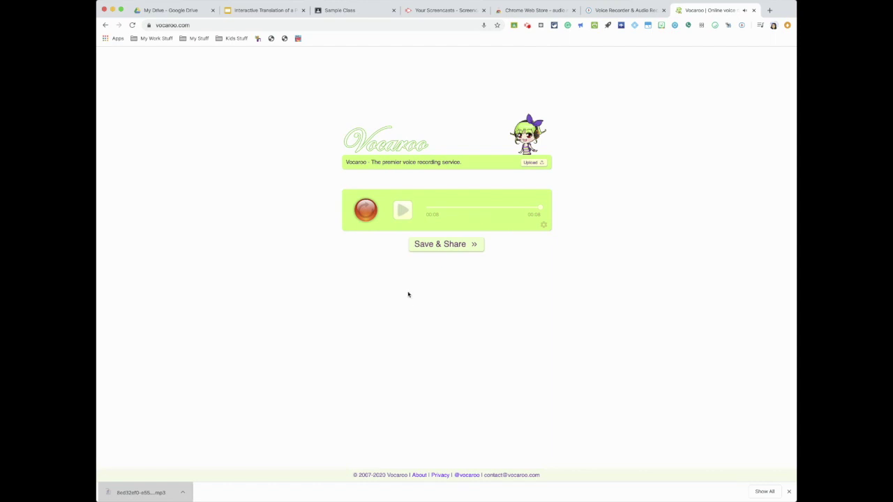
click(454, 249)
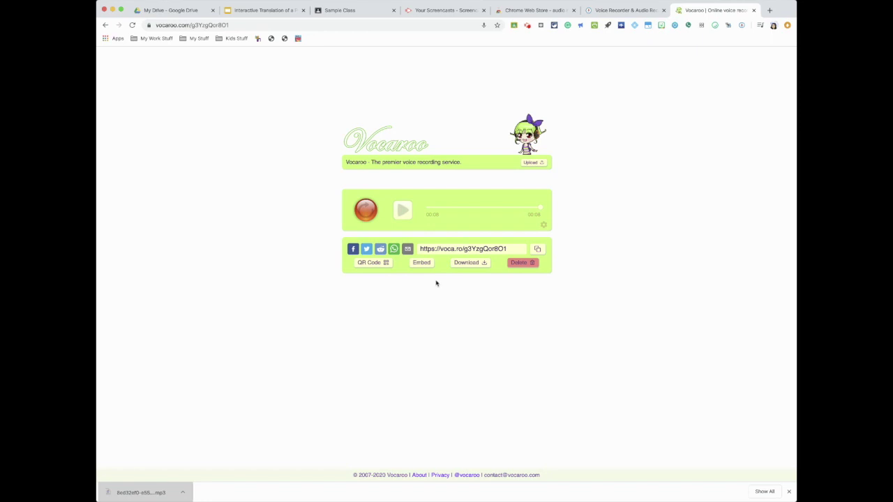
click(471, 265)
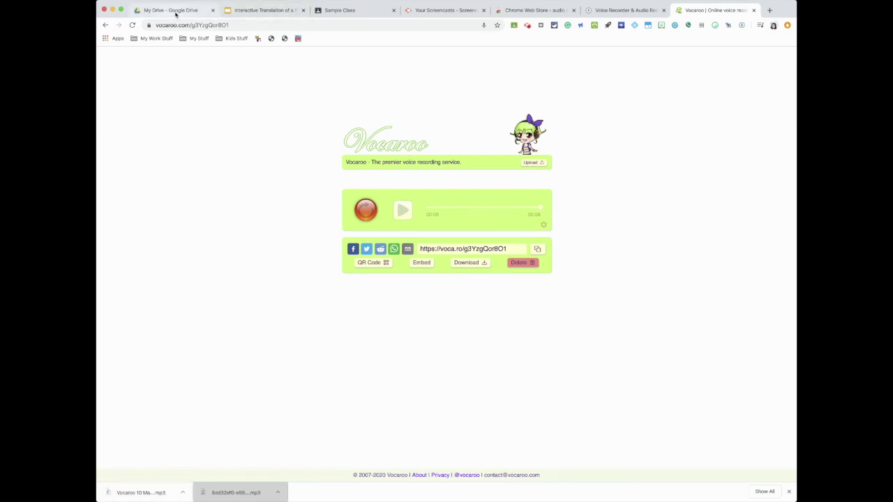
click(353, 12)
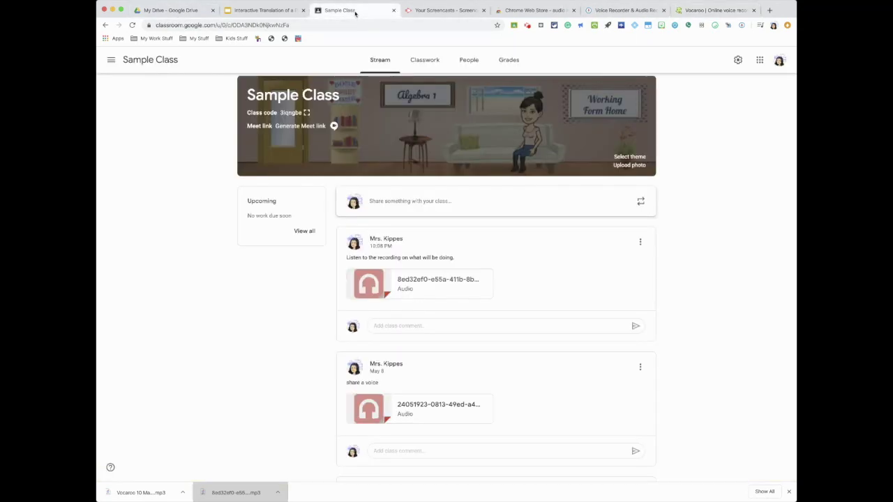
Step: Post 'Hello Message' with the Vocaroo mp3 attached, then play the posted clip
click(399, 203)
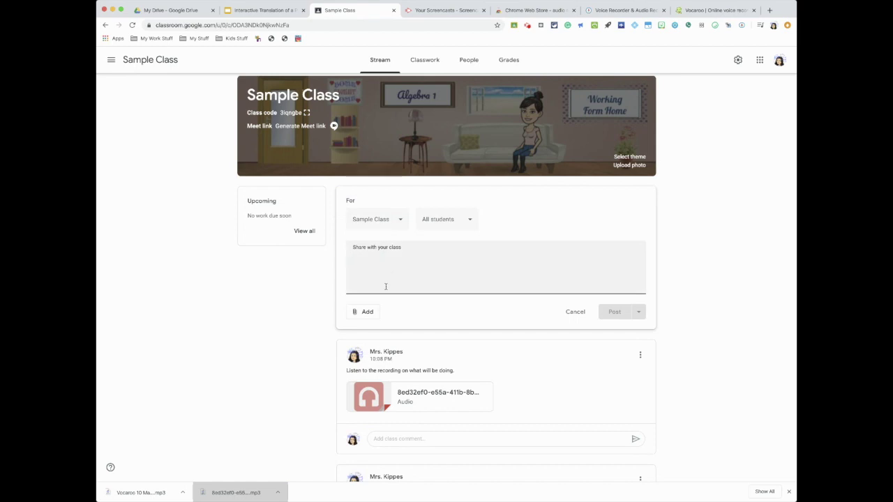
text(Hello Message)
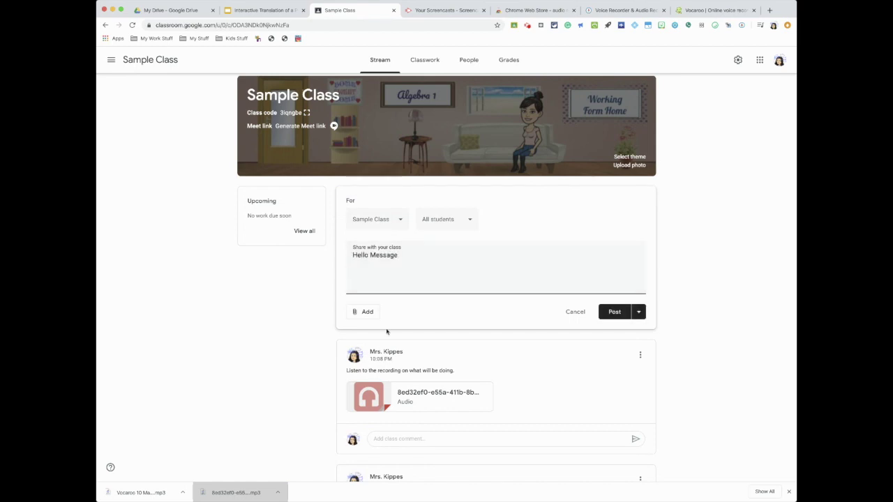
click(364, 312)
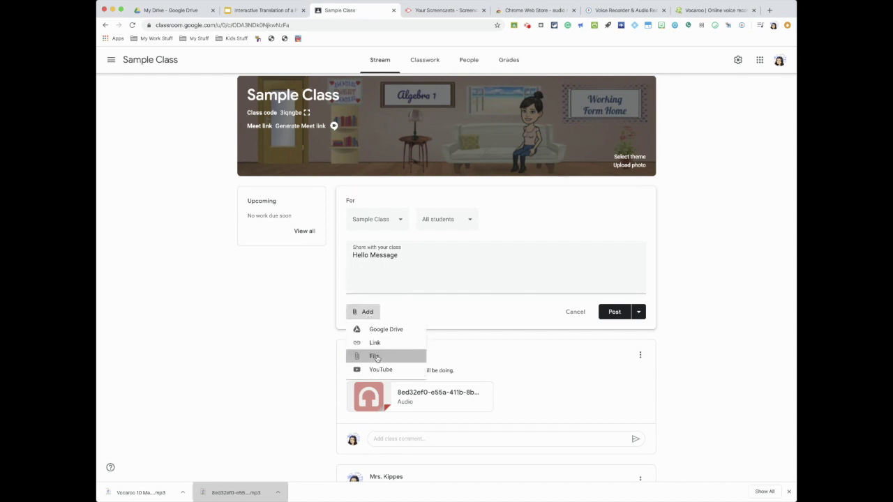
click(374, 357)
drag(140, 491, 403, 268)
click(255, 387)
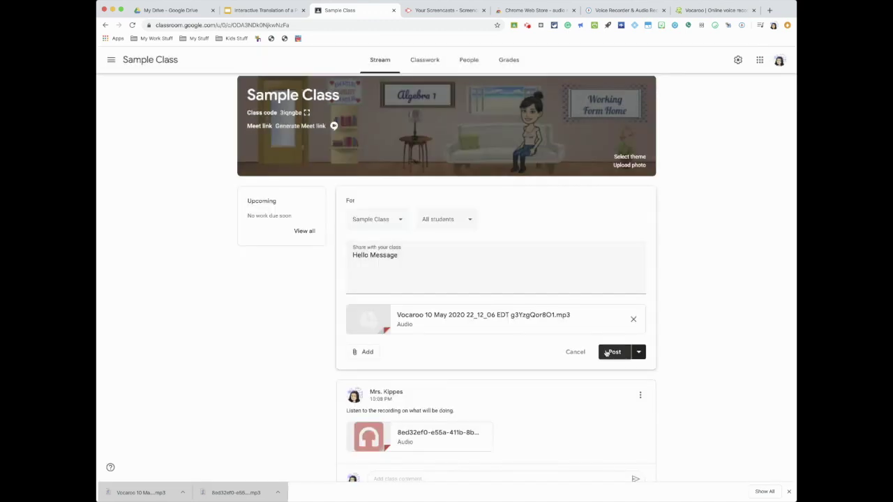
click(607, 352)
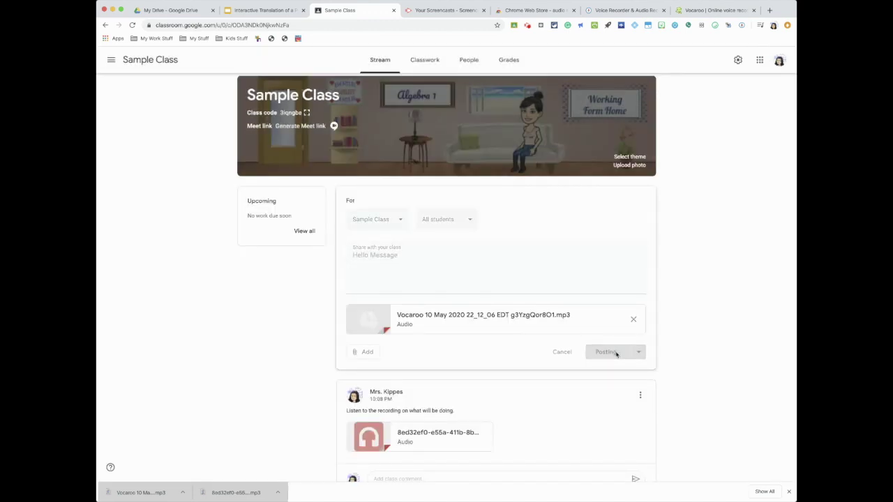
click(361, 289)
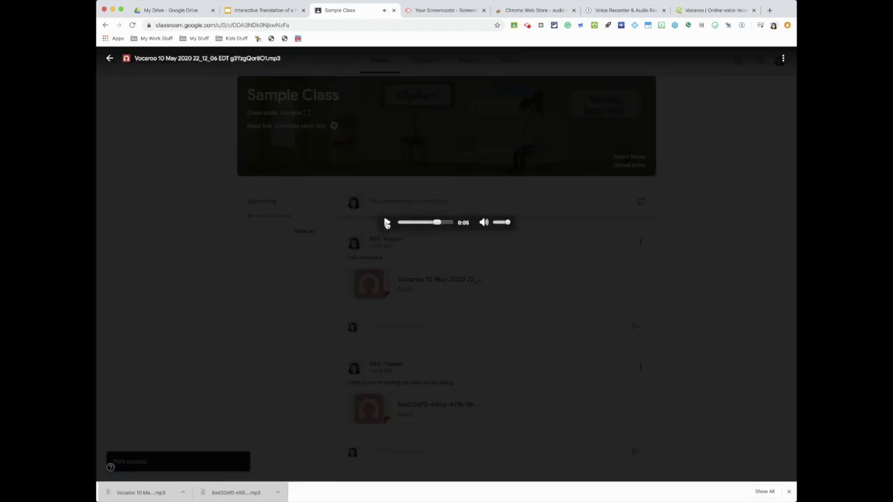
click(109, 59)
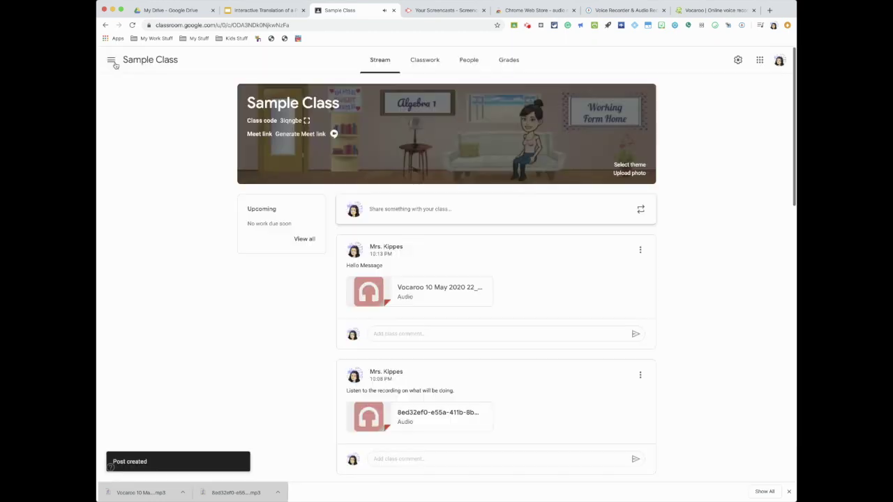
Step: Upload the downloaded Vocaroo mp3 (99 KB) into My Drive, then return to the Slides worksheet
click(262, 10)
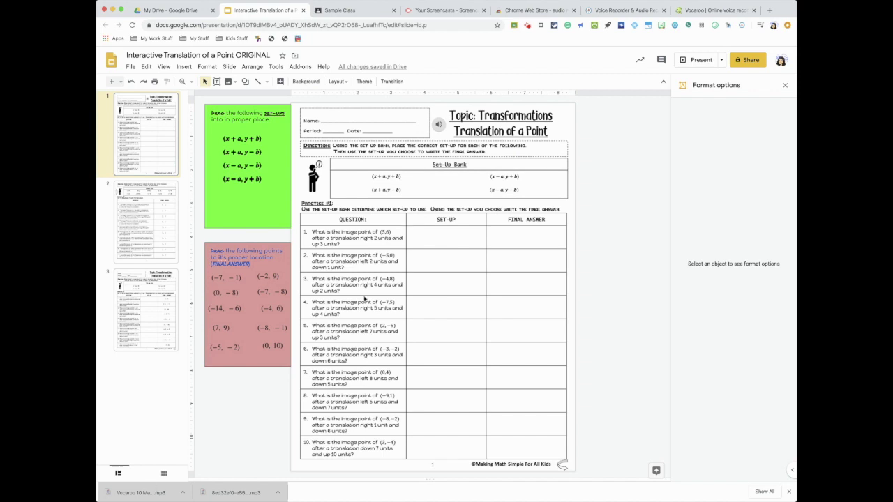
click(165, 10)
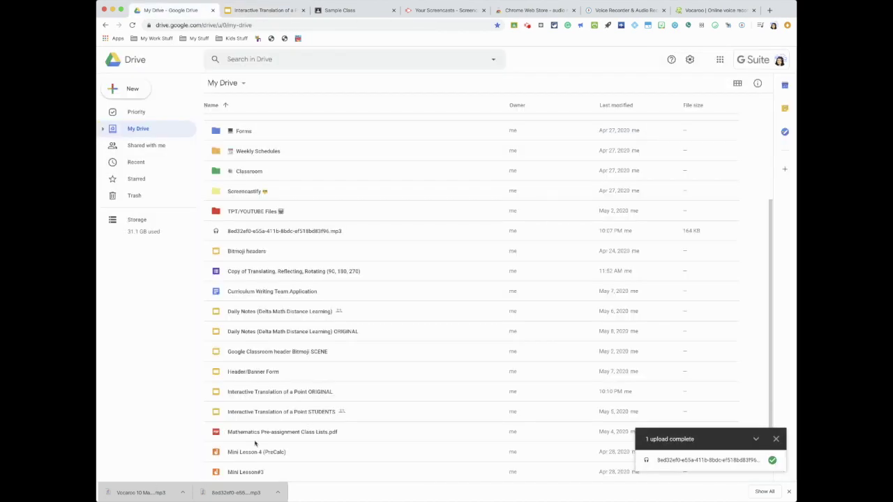
drag(139, 493, 747, 377)
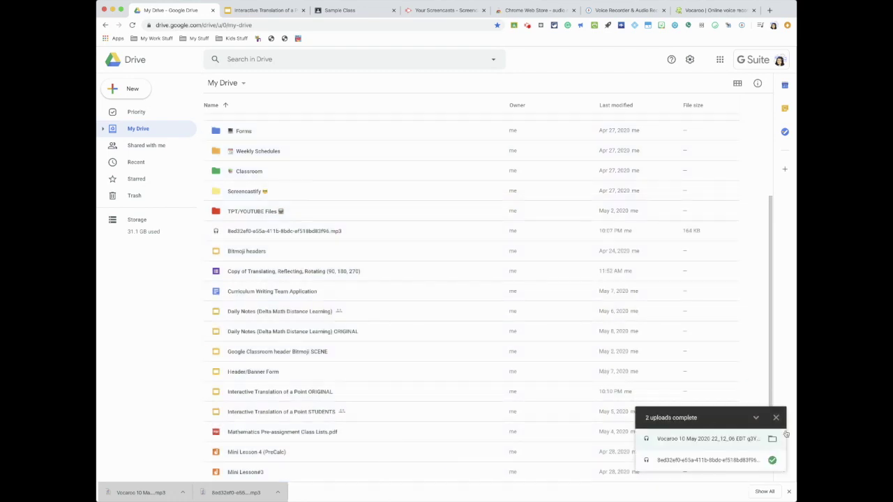
click(777, 418)
scroll(599, 473, down, 2)
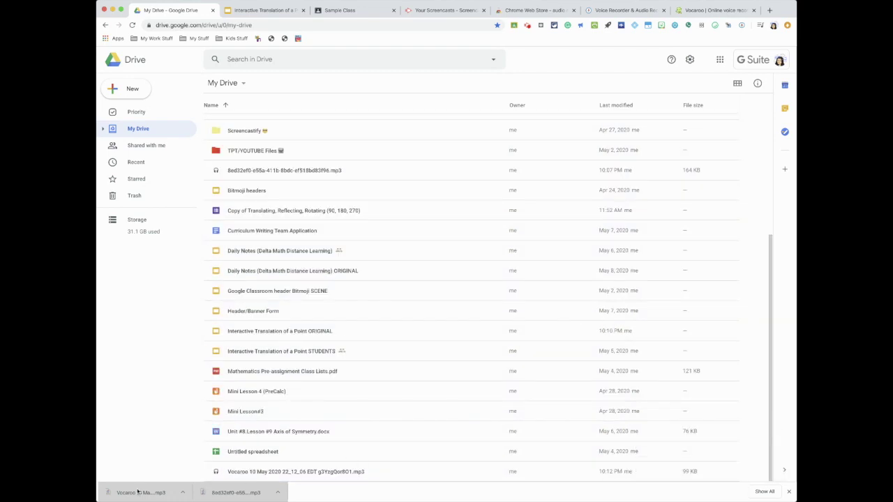
click(264, 10)
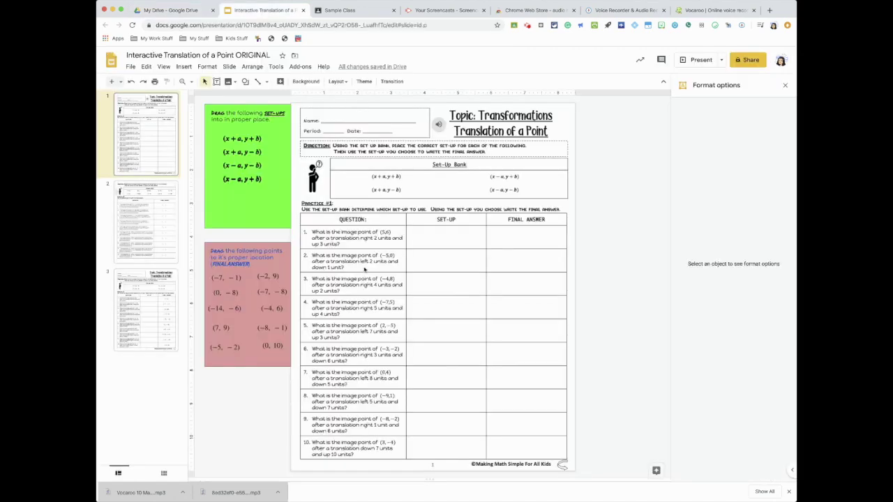
Step: Insert the Vocaroo recording from Drive as an audio clip on slide 1
click(183, 67)
mouse_move(200, 69)
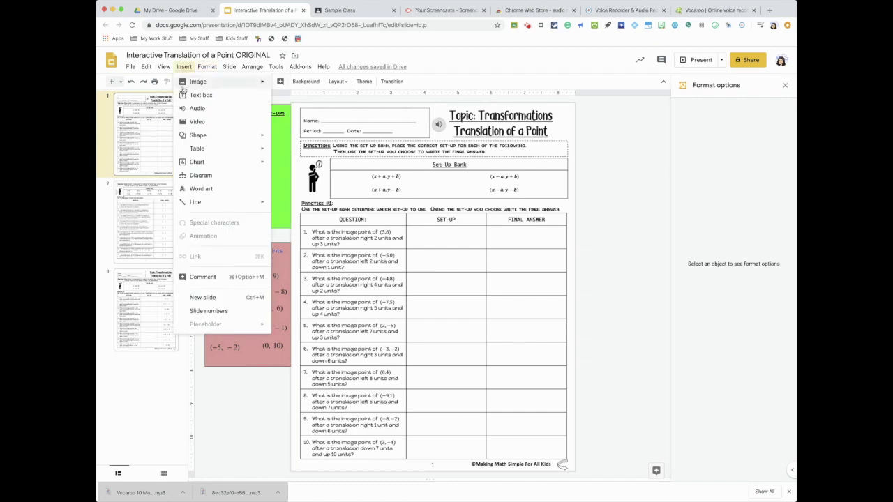
click(185, 113)
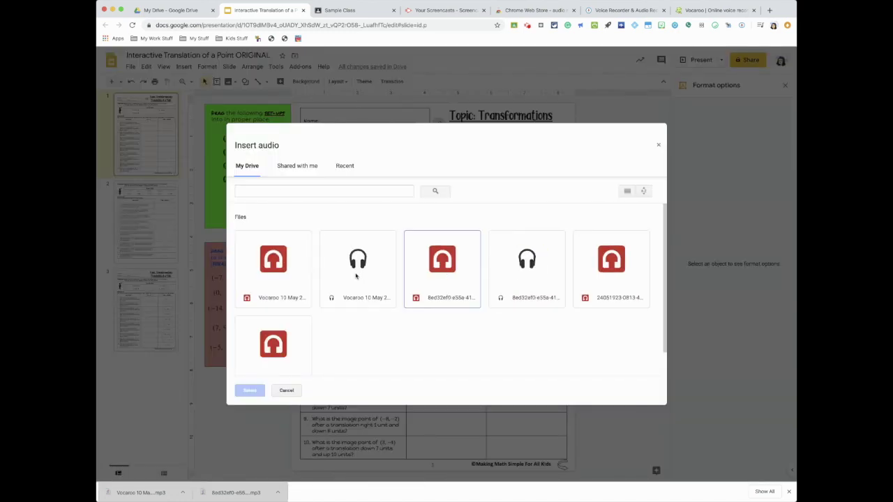
click(262, 272)
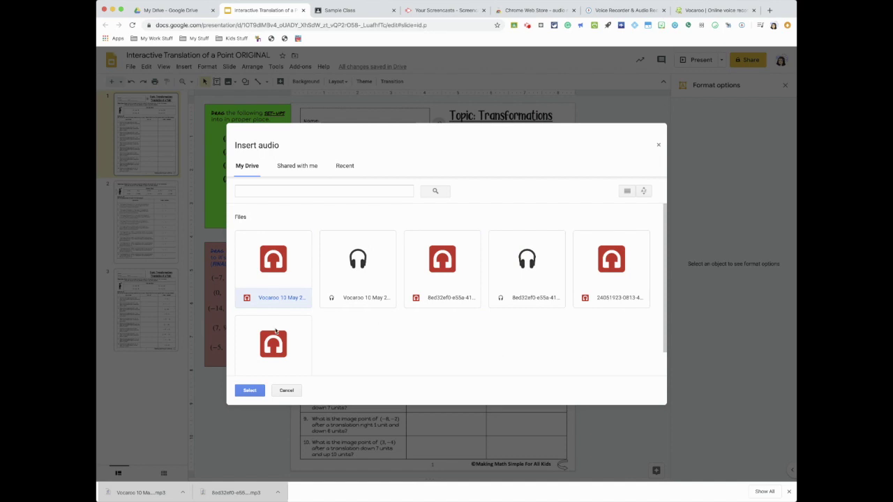
click(251, 390)
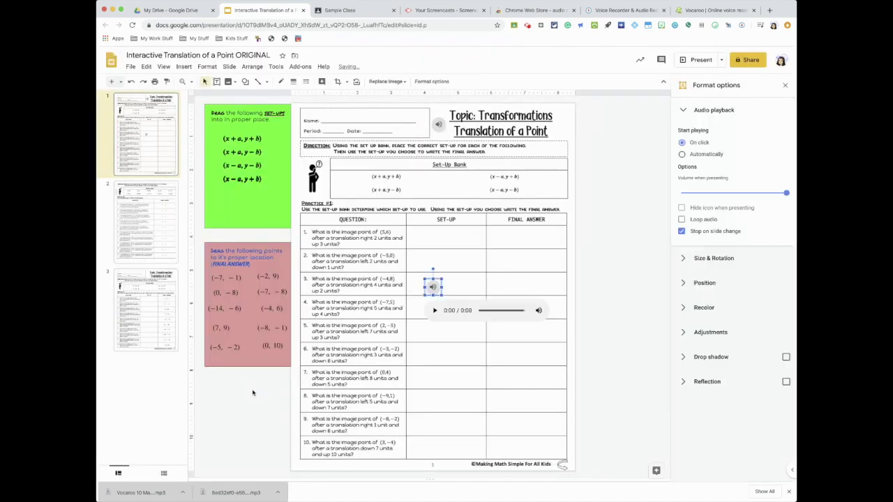
Step: Play the 8-second clip and move its audio icon into the Set-Up Bank
click(433, 310)
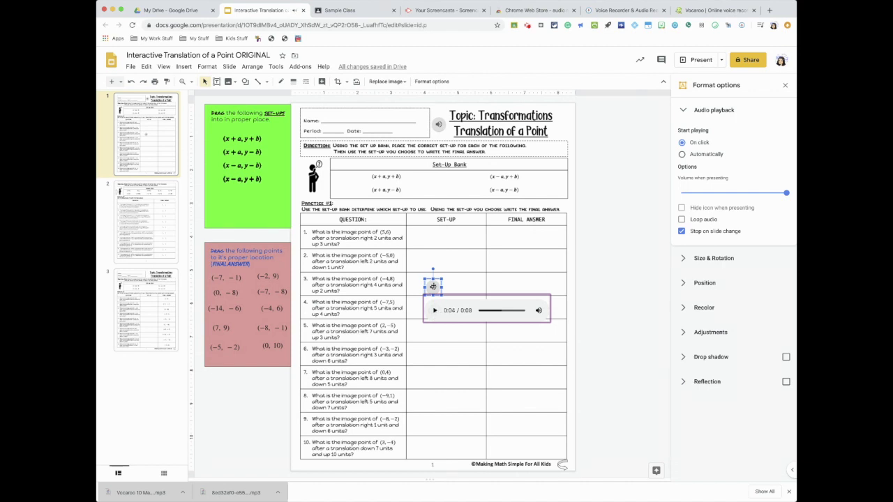
drag(433, 286, 450, 184)
click(612, 224)
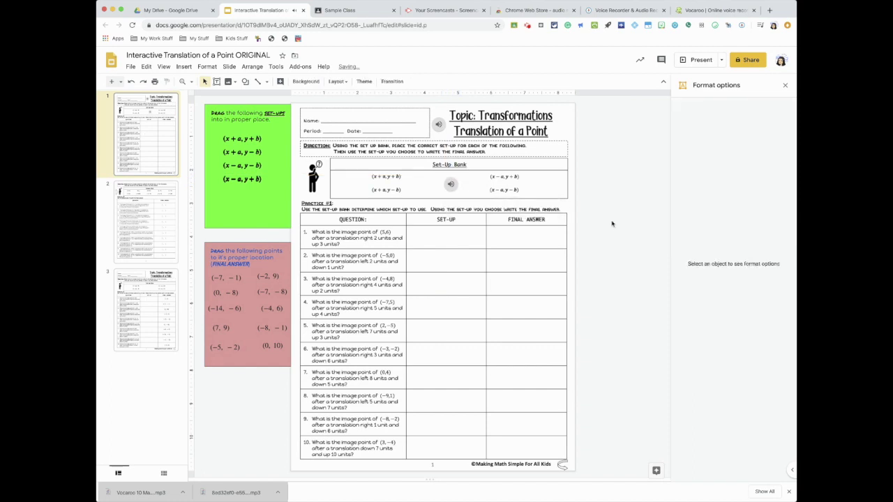
click(450, 185)
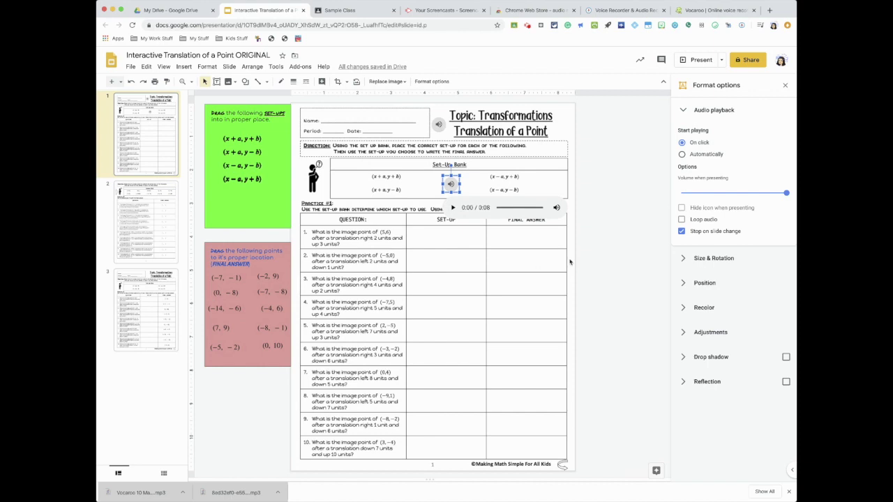
click(593, 255)
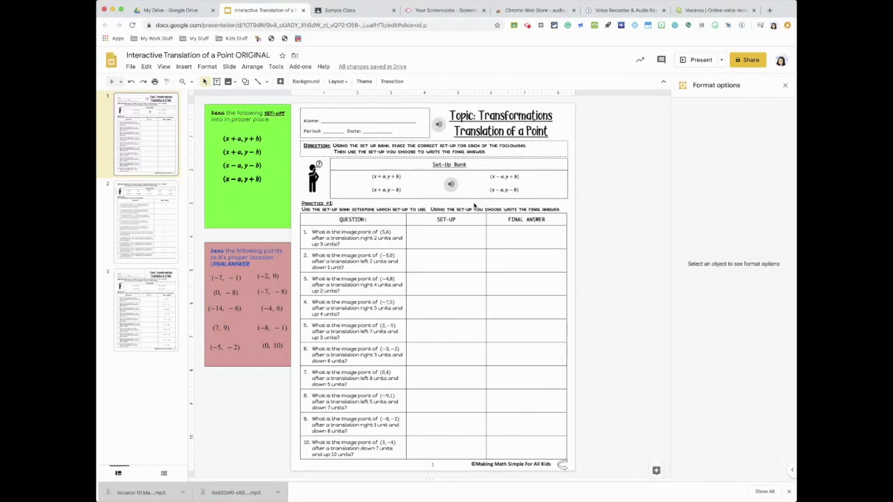
click(357, 12)
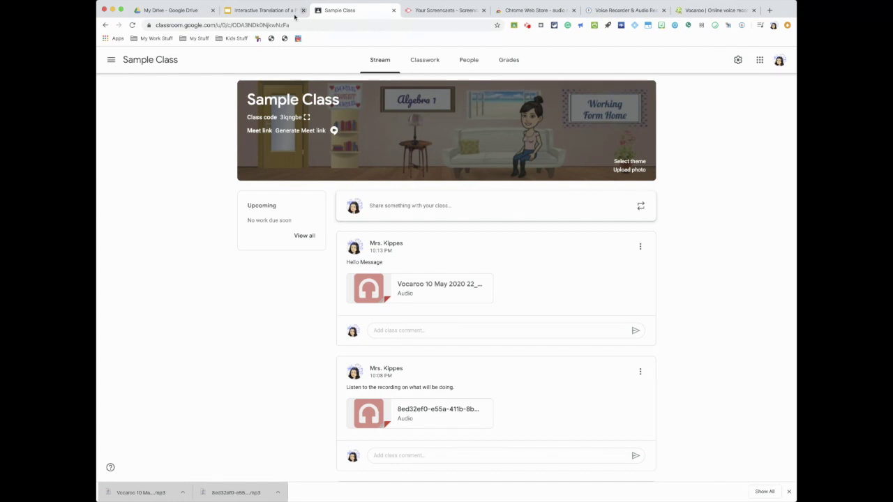
Step: Open the Transformation assignment from Classwork in edit mode
click(250, 12)
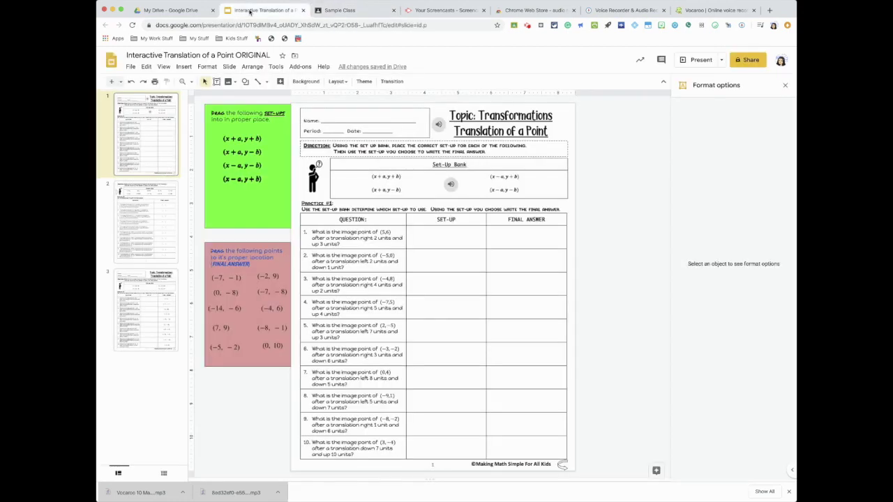
click(339, 11)
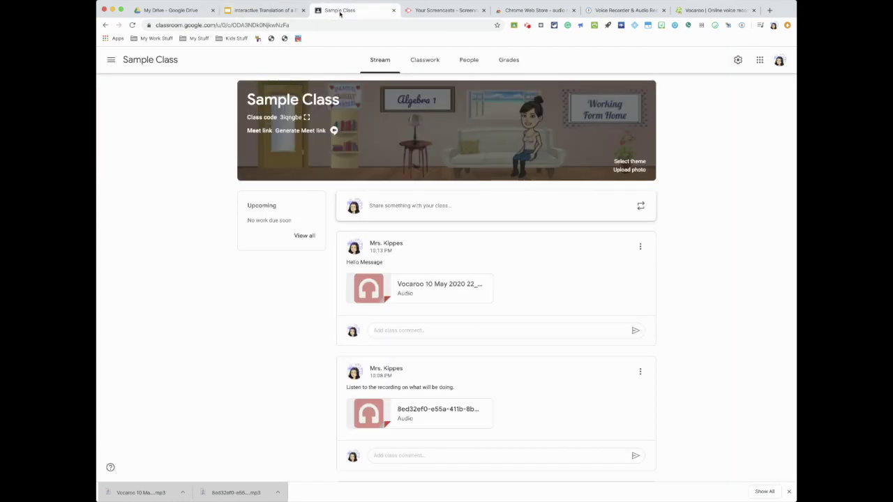
click(423, 64)
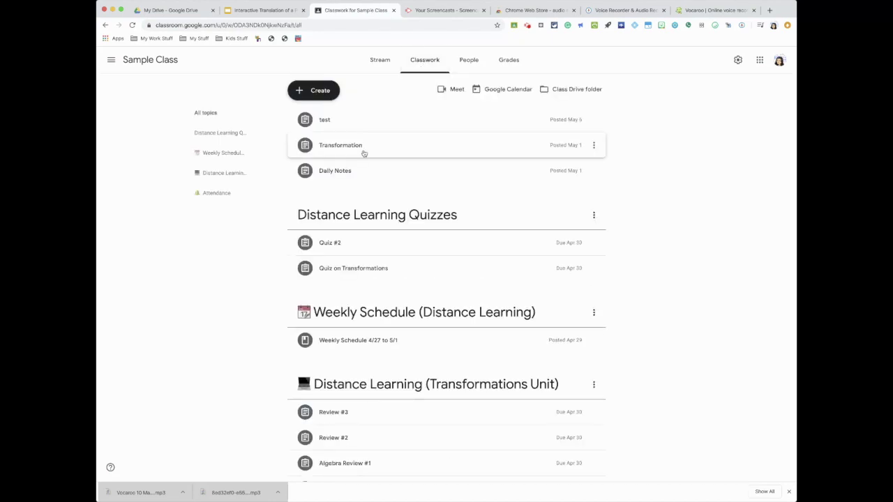
click(343, 151)
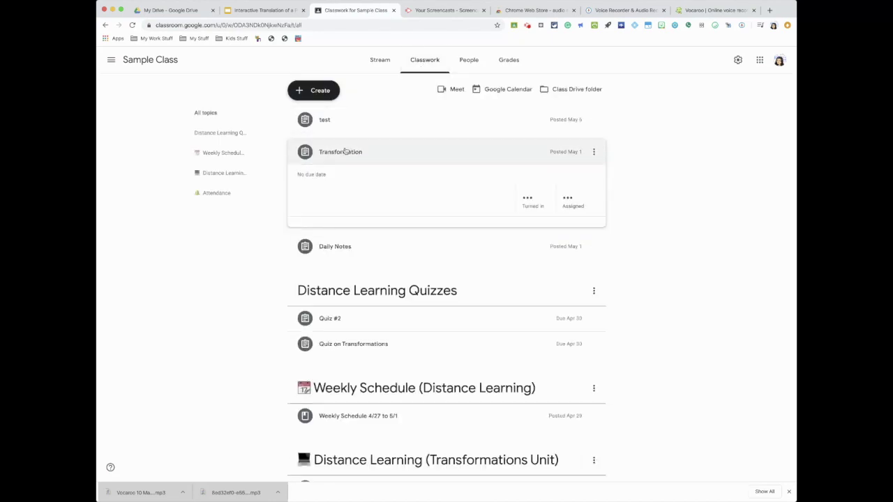
click(322, 267)
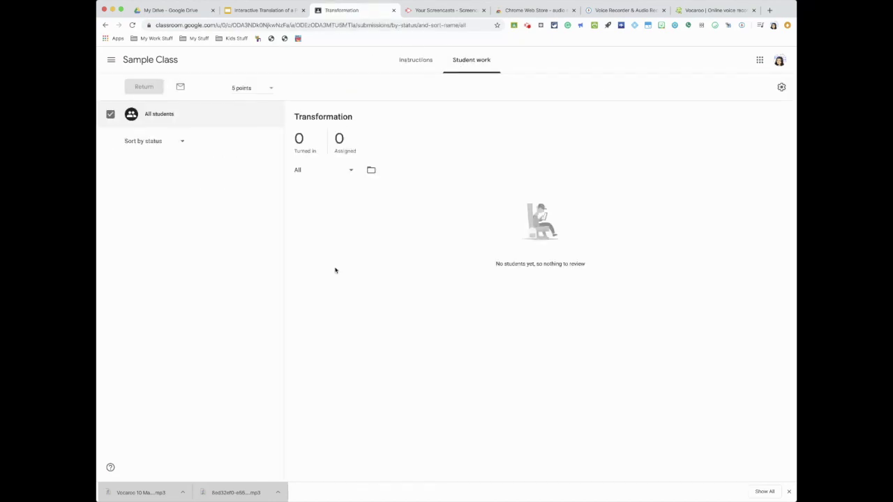
click(414, 63)
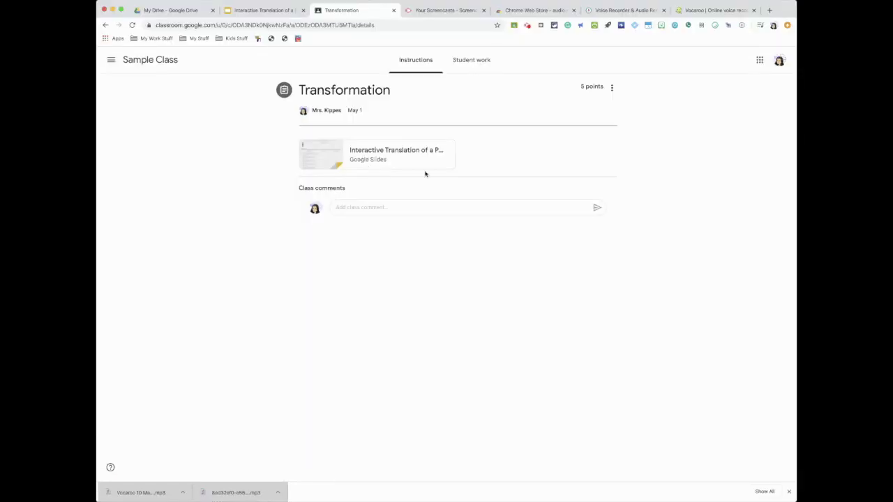
click(611, 87)
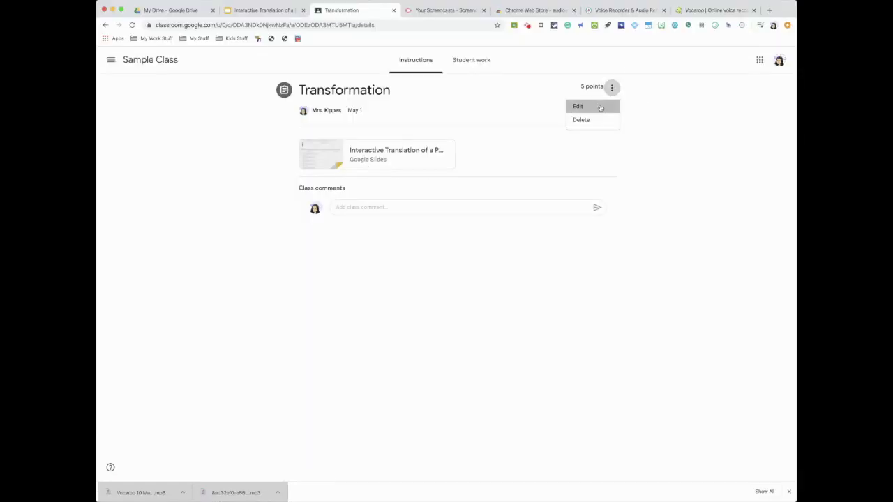
click(599, 106)
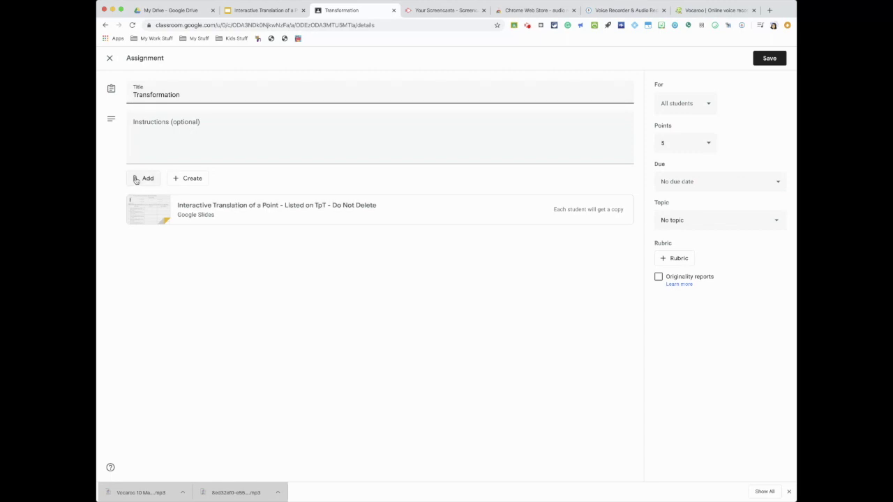
Step: Upload the Vocaroo mp3 as a file attachment to the assignment
click(141, 179)
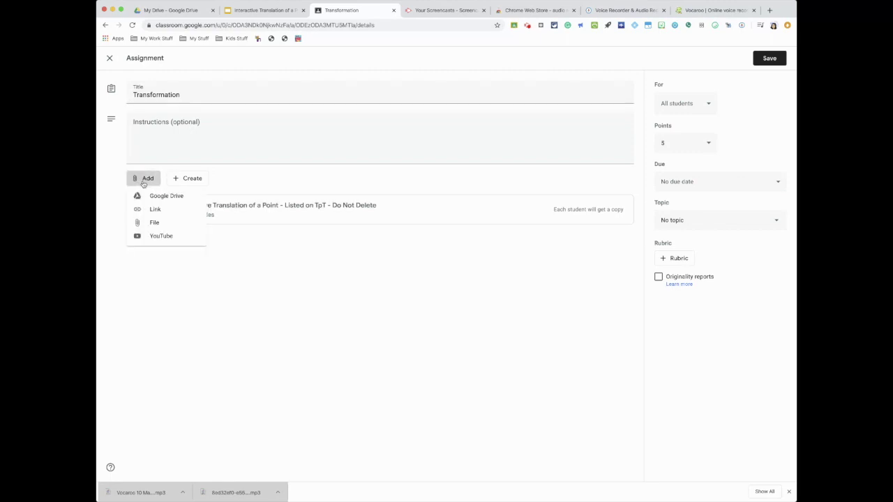
click(177, 229)
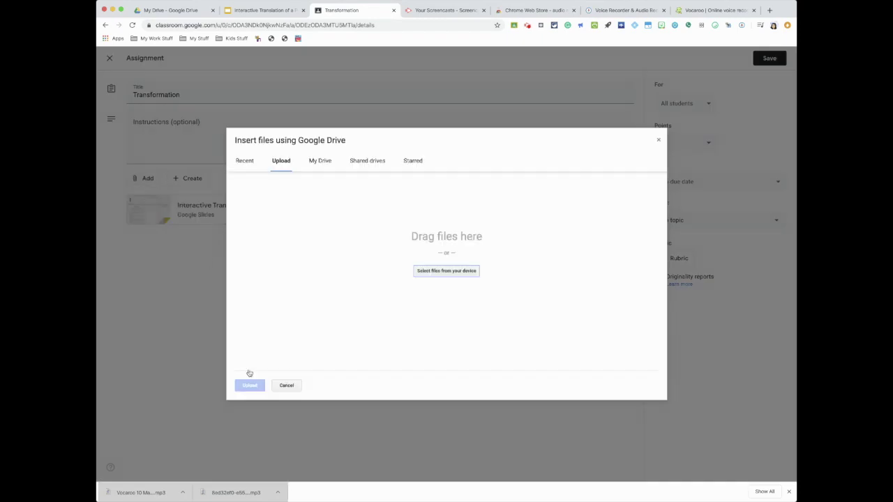
drag(155, 468, 373, 225)
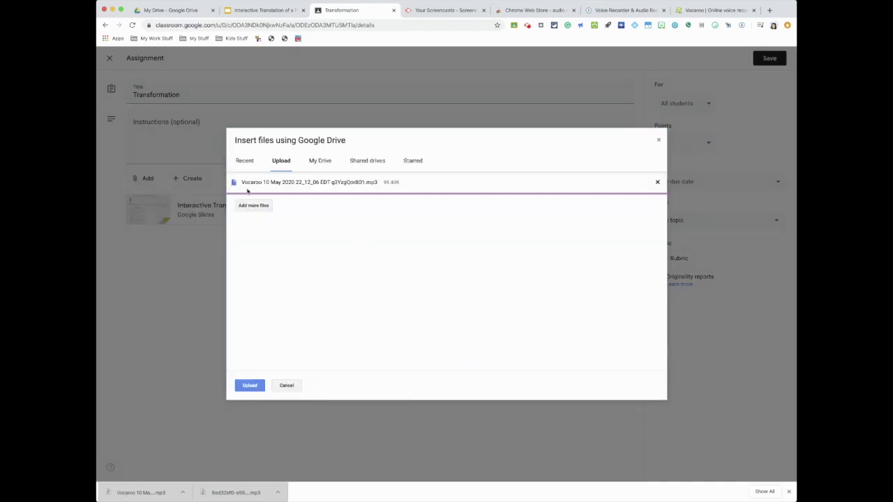
click(250, 388)
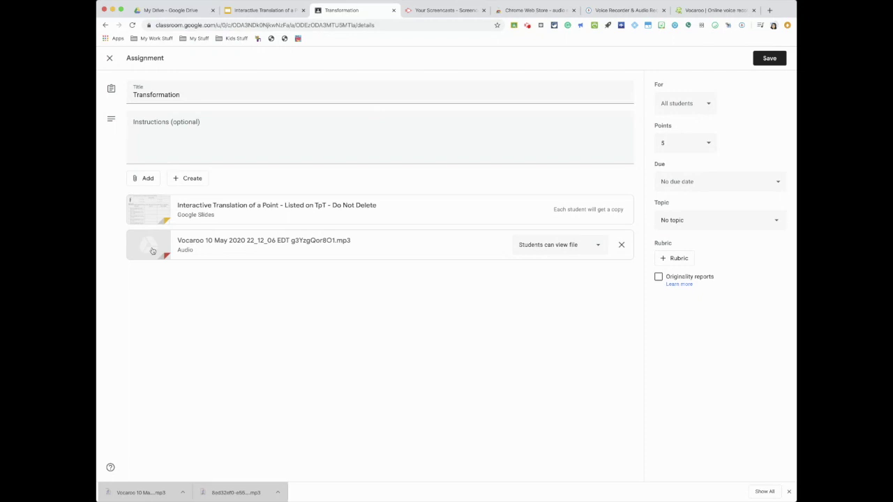
Step: Save the Transformation assignment and confirm the attached Vocaroo audio plays back
click(761, 61)
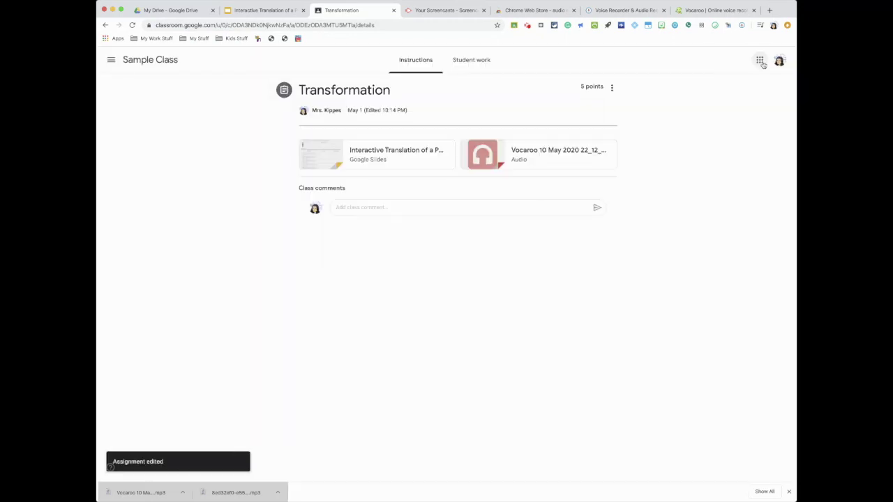
click(521, 157)
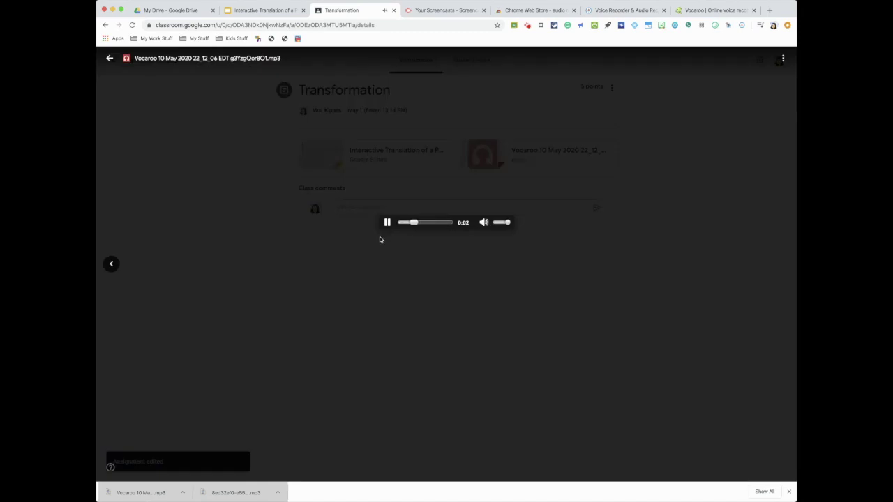
click(388, 224)
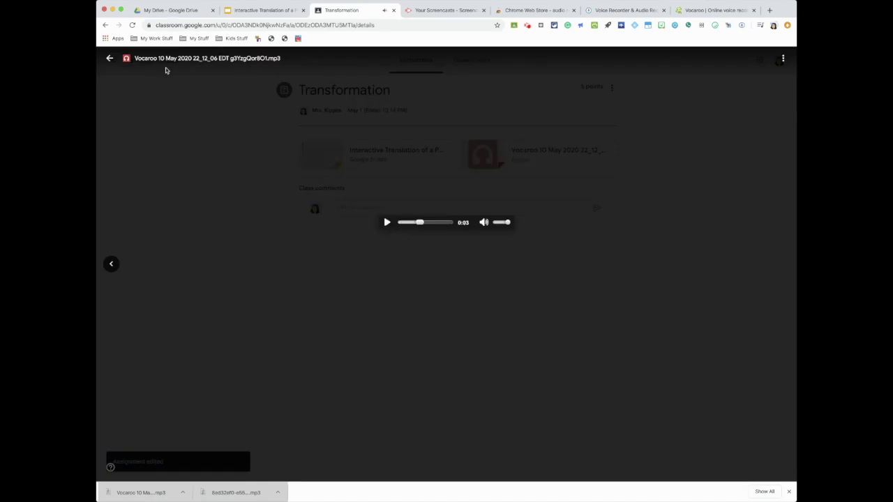
click(110, 58)
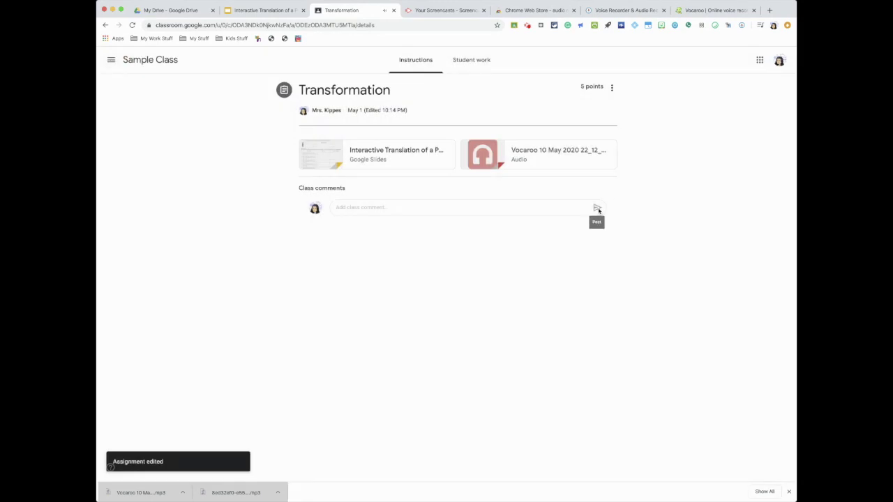